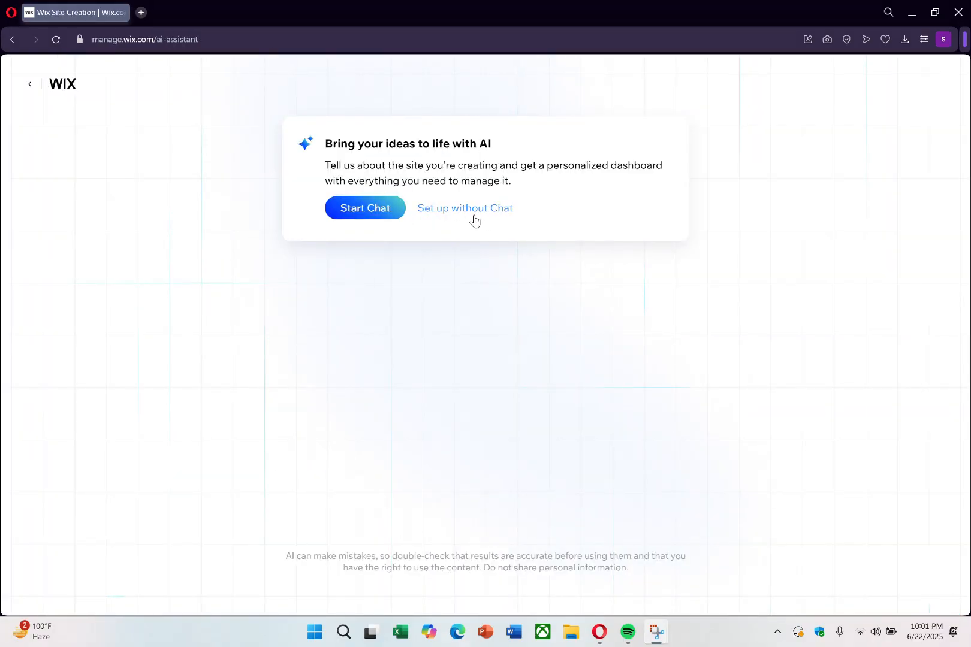
Step: Set up the site without the AI chat and choose Dropshipping Online Store as the website type
click(470, 208)
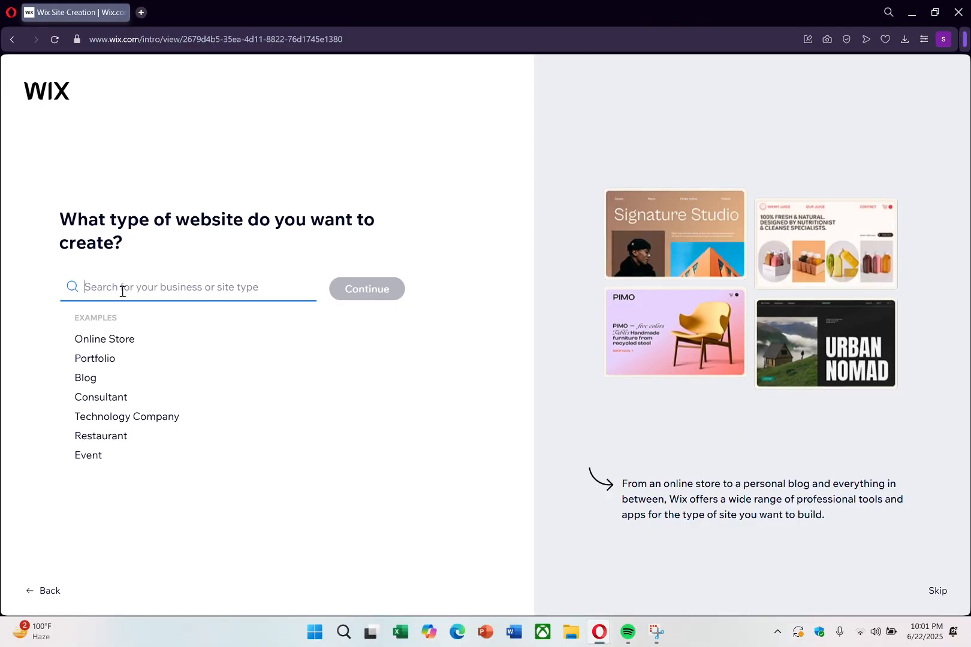
text(drop)
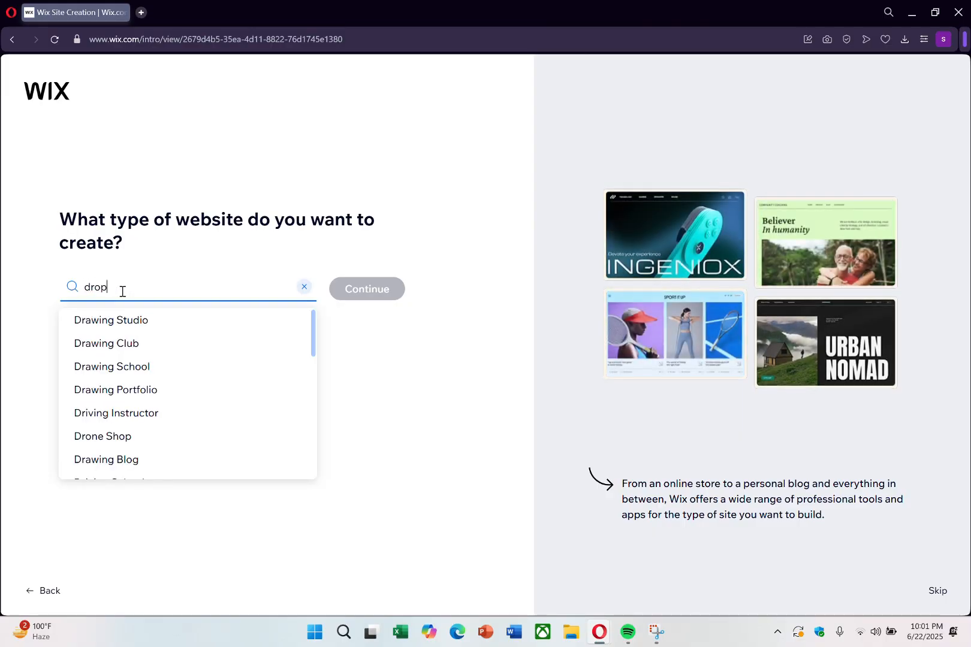
click(129, 319)
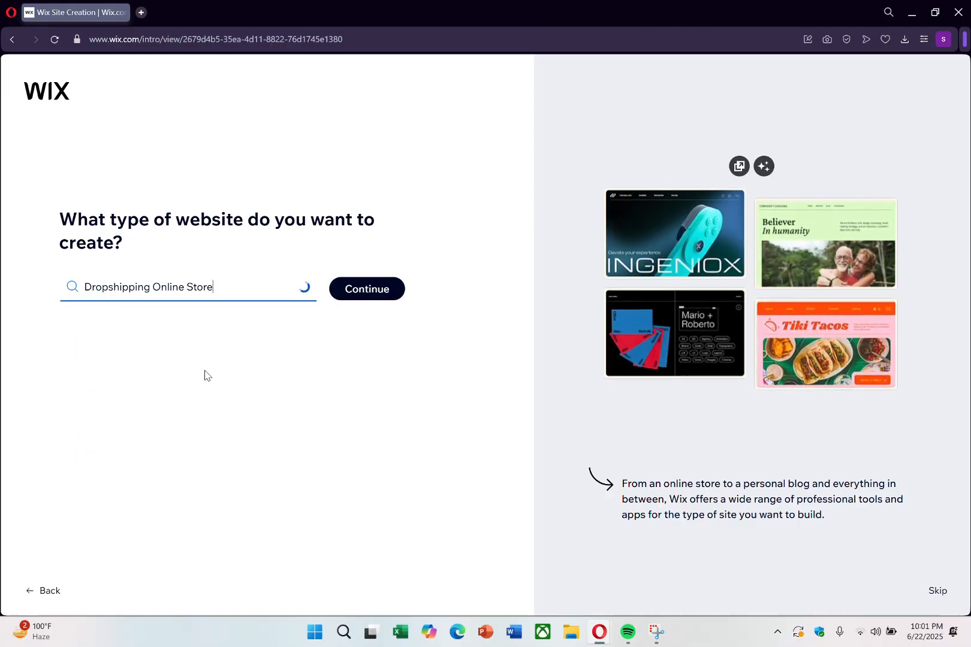
click(366, 298)
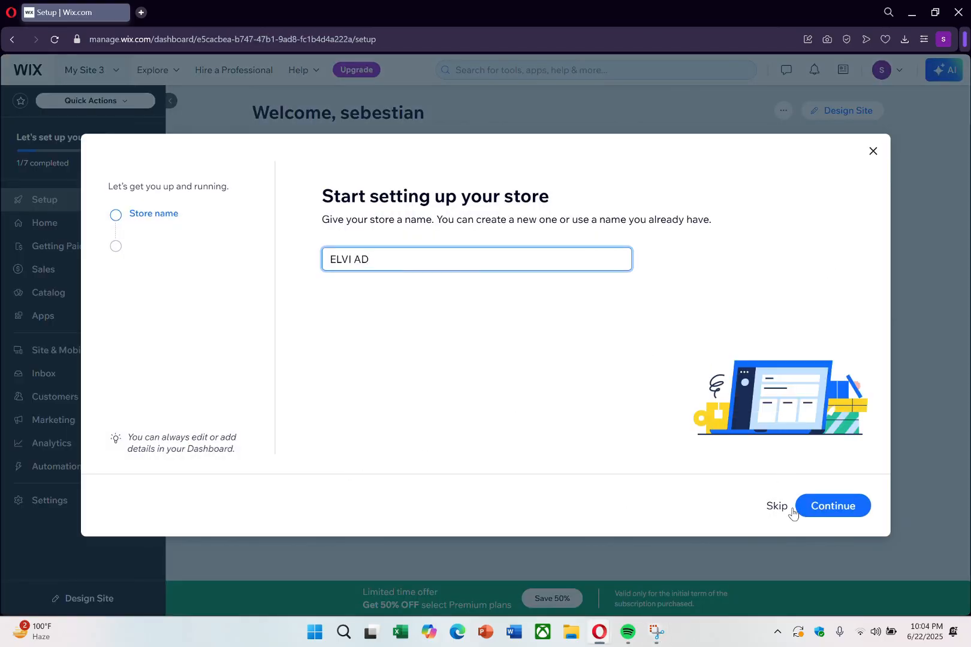
Step: Name the store ELVI AD and indicate that it is just starting out, with no existing online store
click(822, 505)
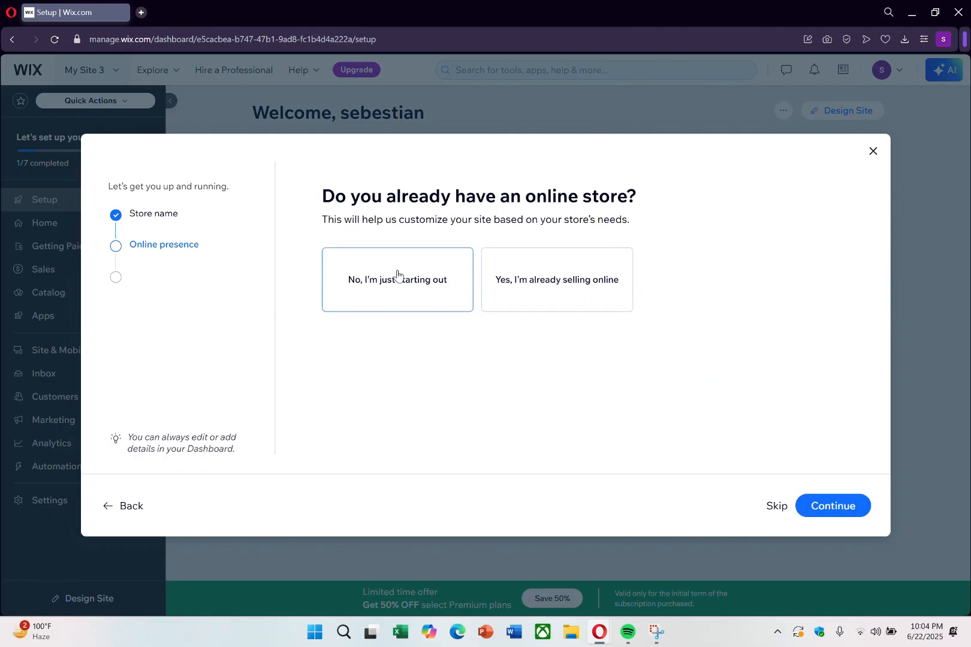
click(409, 288)
click(836, 510)
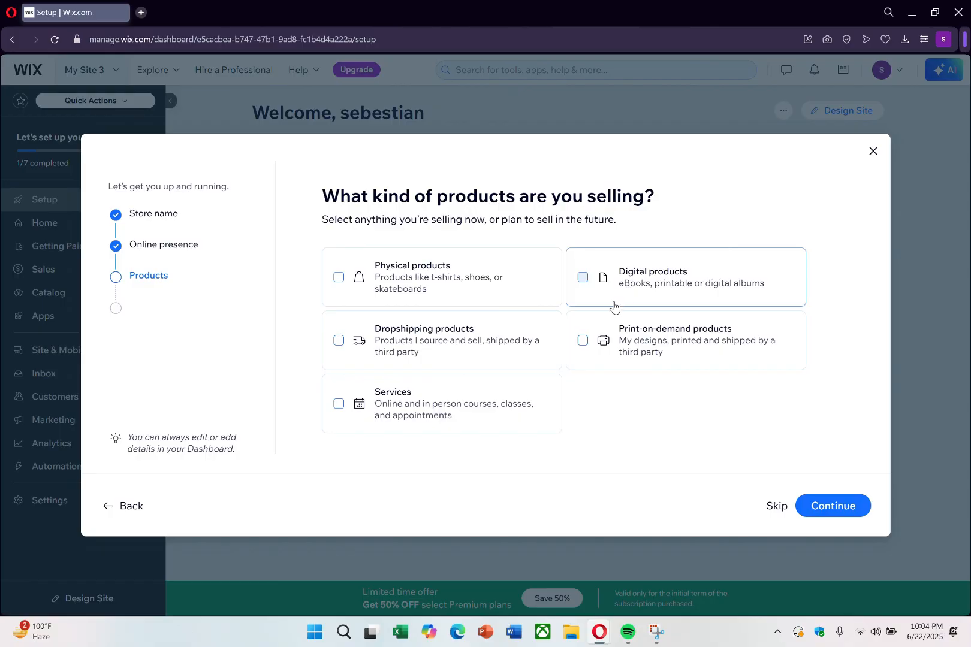
Step: Set the product type to Dropshipping products, keep Online store as the sales channel, and finish setup to reach the dashboard
click(412, 348)
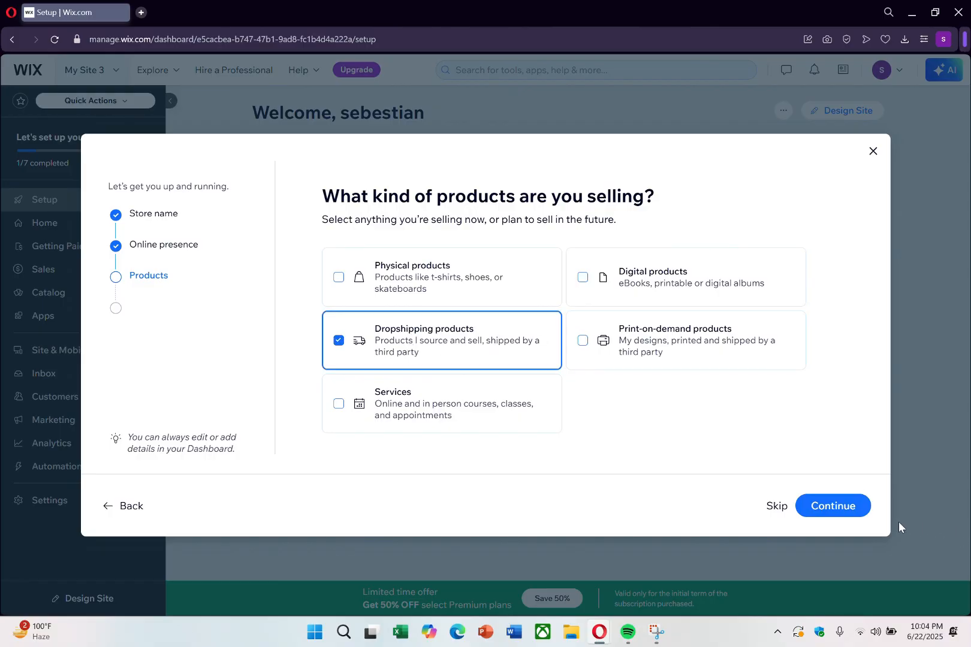
click(833, 506)
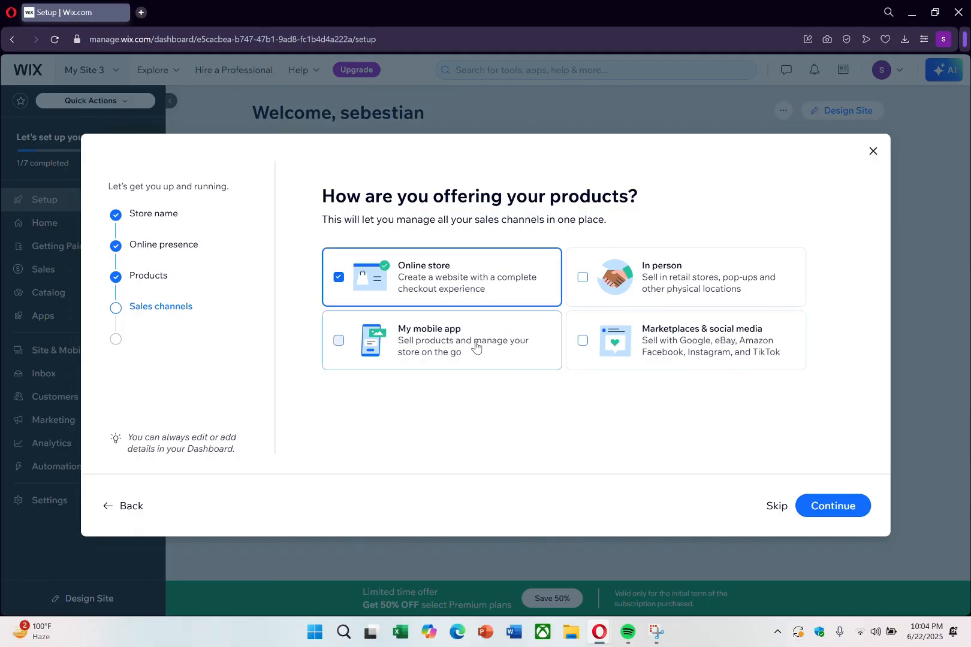
click(813, 510)
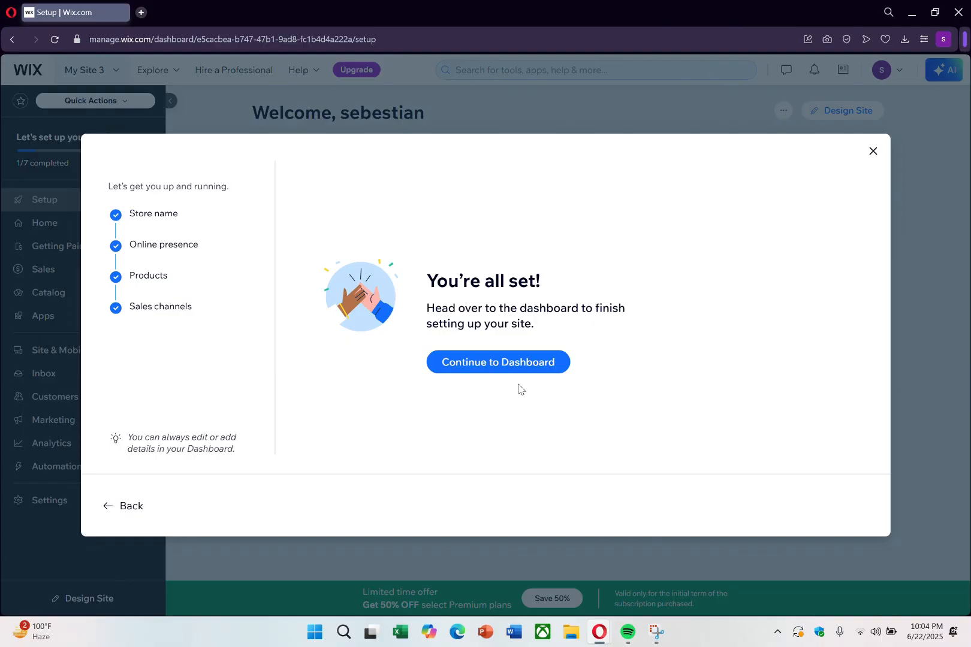
click(486, 365)
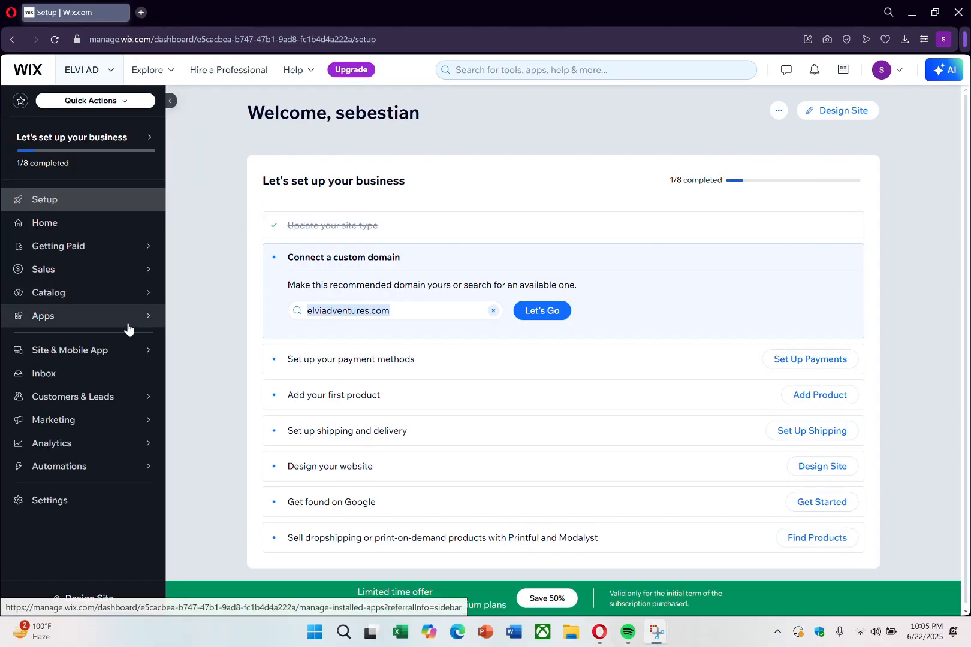
mouse_move(93, 251)
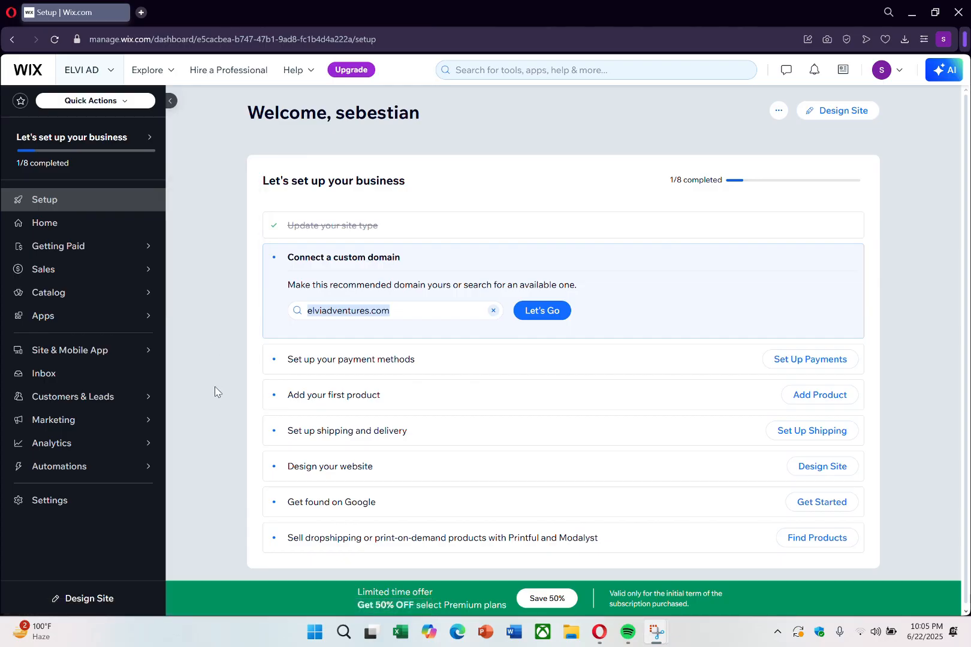
mouse_move(47, 272)
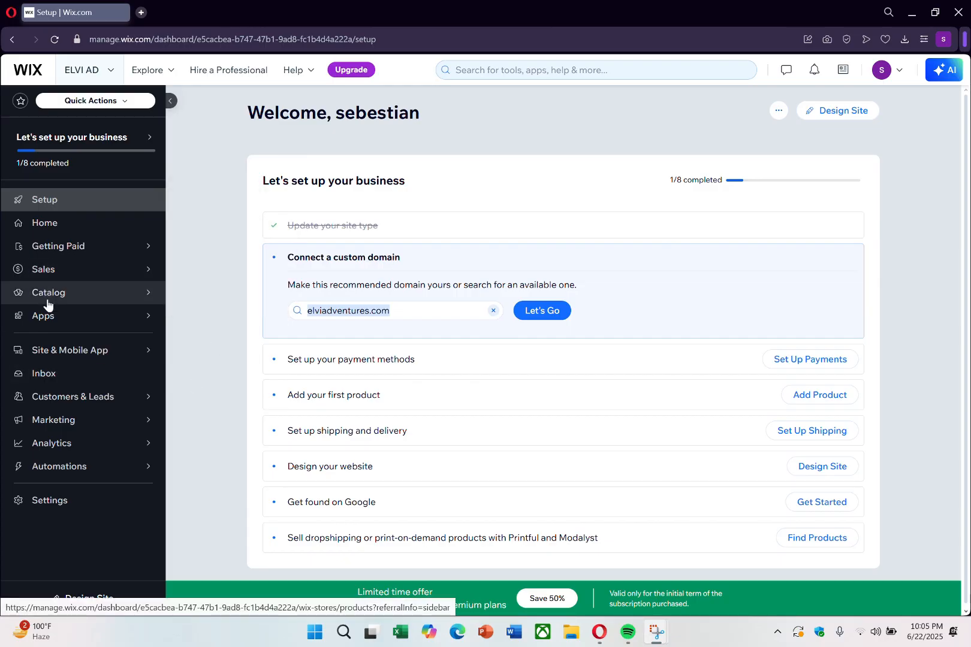
mouse_move(47, 323)
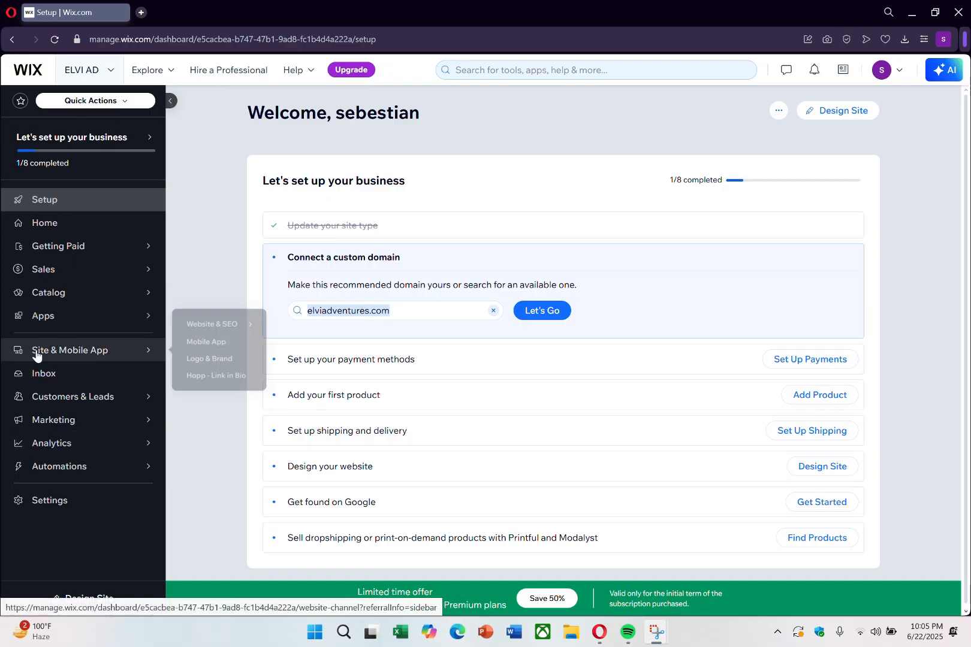
mouse_move(46, 428)
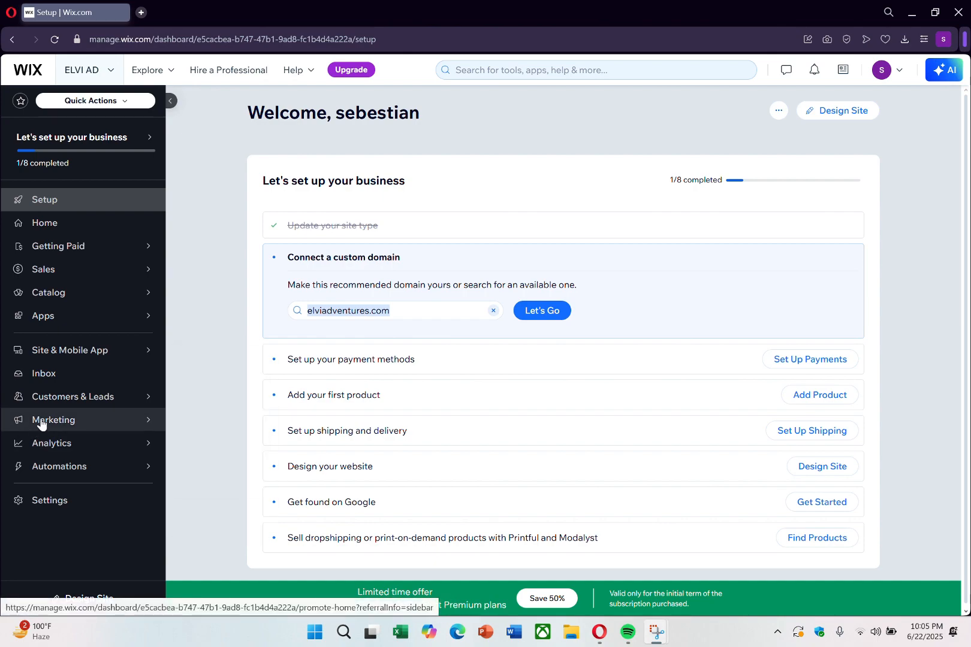
mouse_move(51, 398)
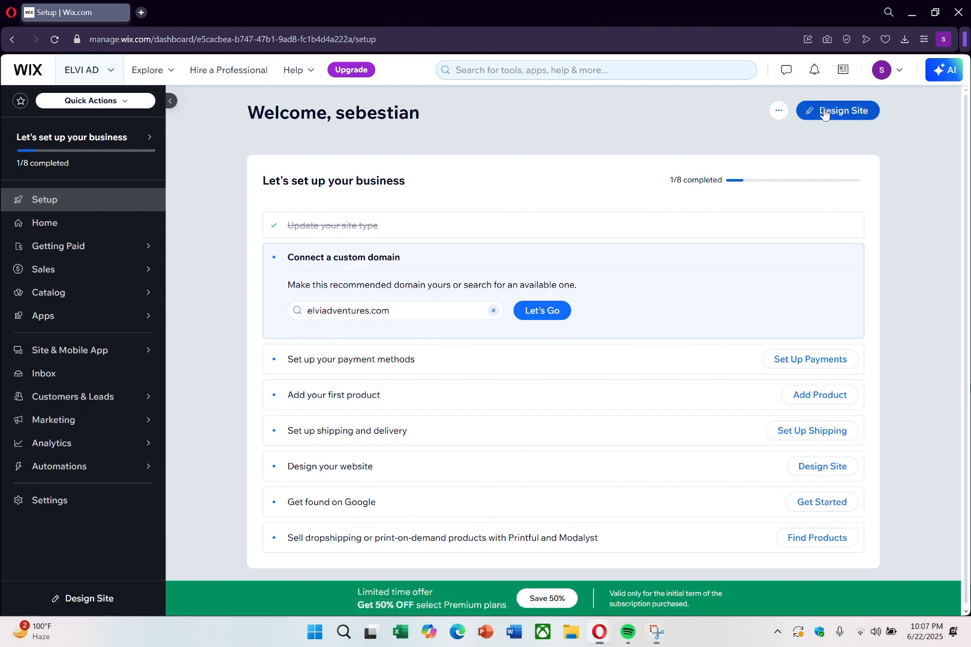
Step: Start designing the site from the Camera Store template and dismiss the AI content enhancement form
click(837, 110)
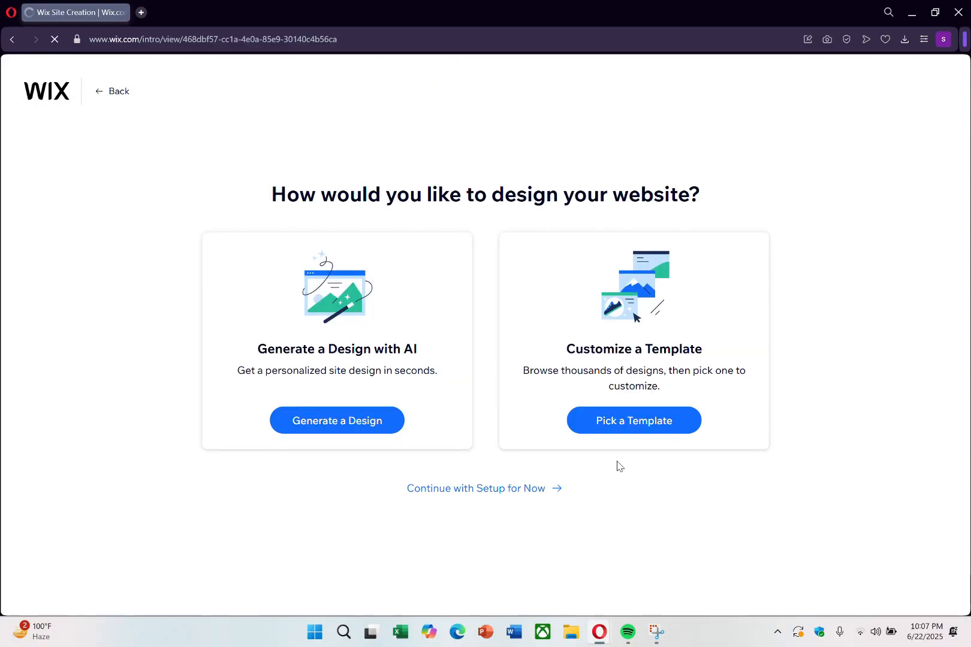
click(628, 423)
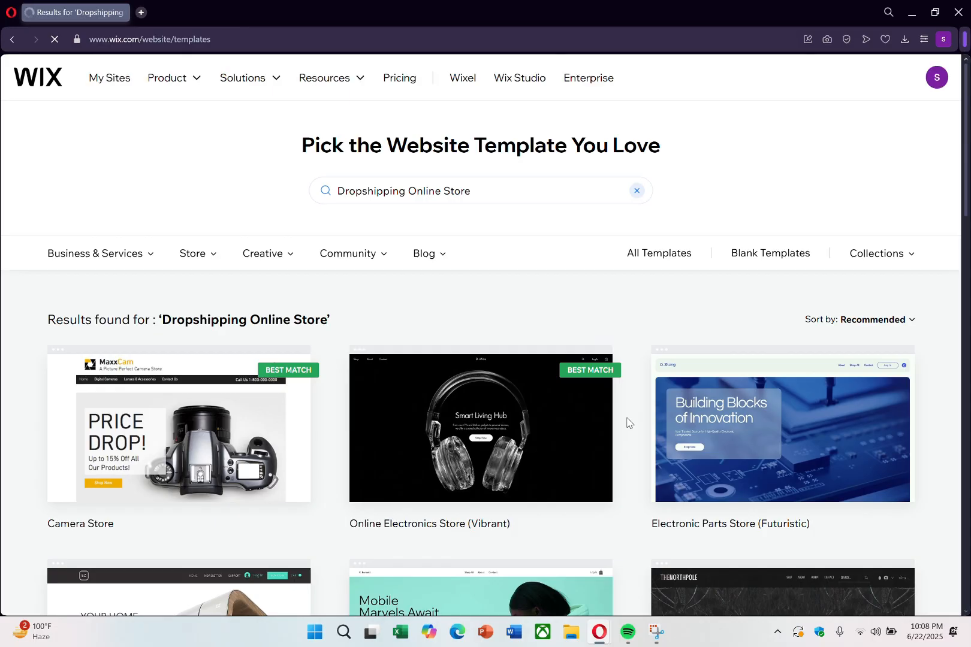
scroll(552, 518, down, 3)
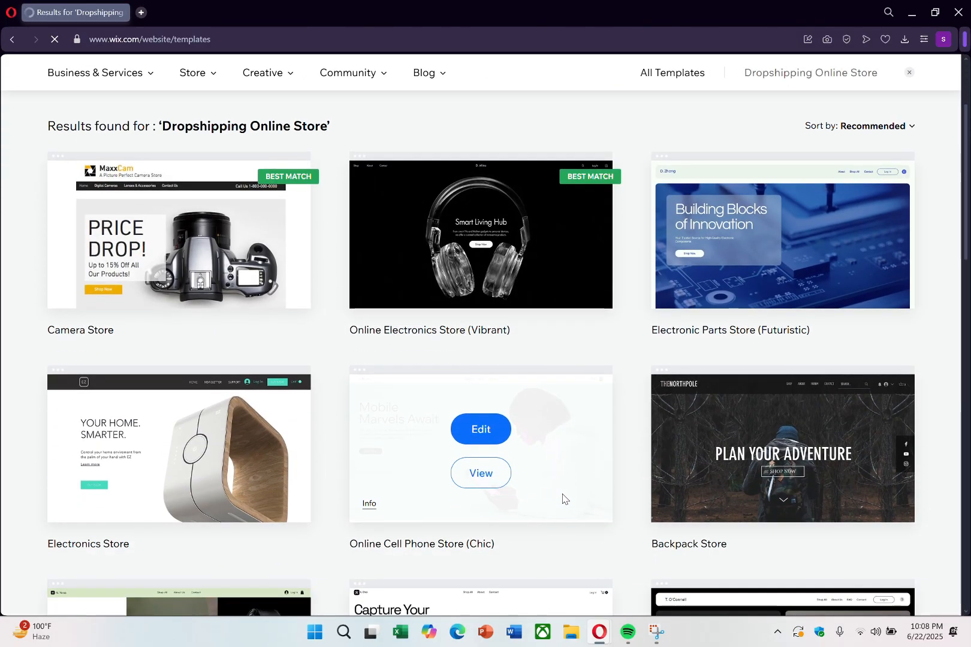
scroll(562, 499, down, 10)
scroll(562, 498, up, 11)
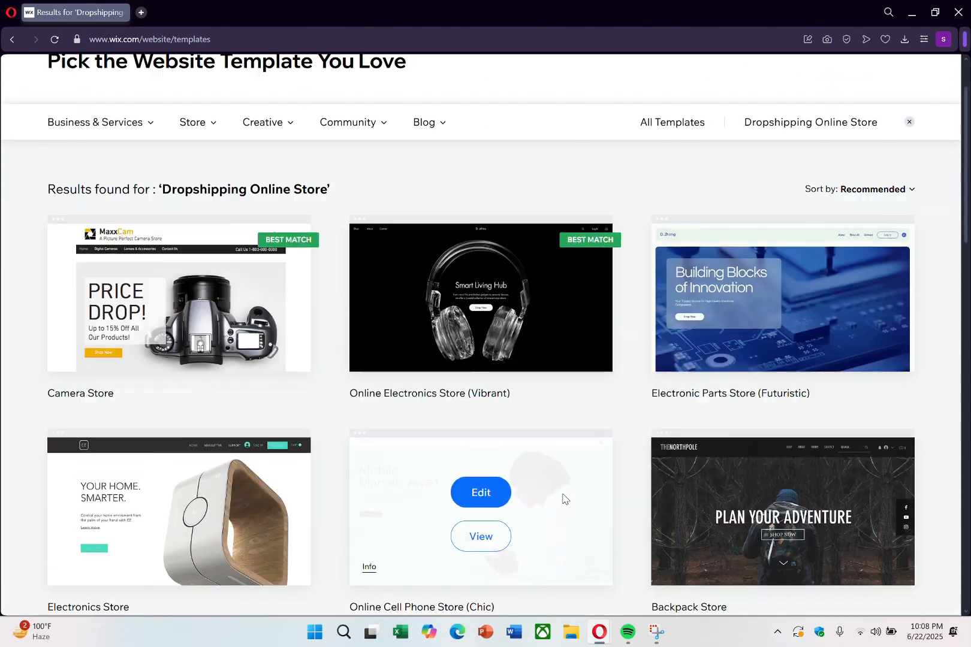
scroll(562, 499, up, 2)
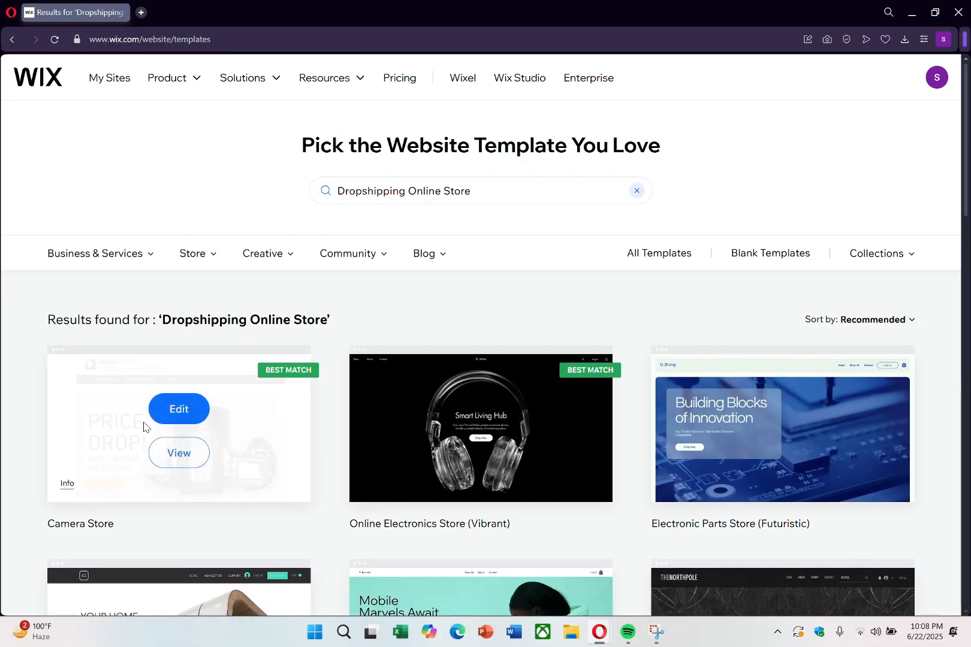
click(192, 413)
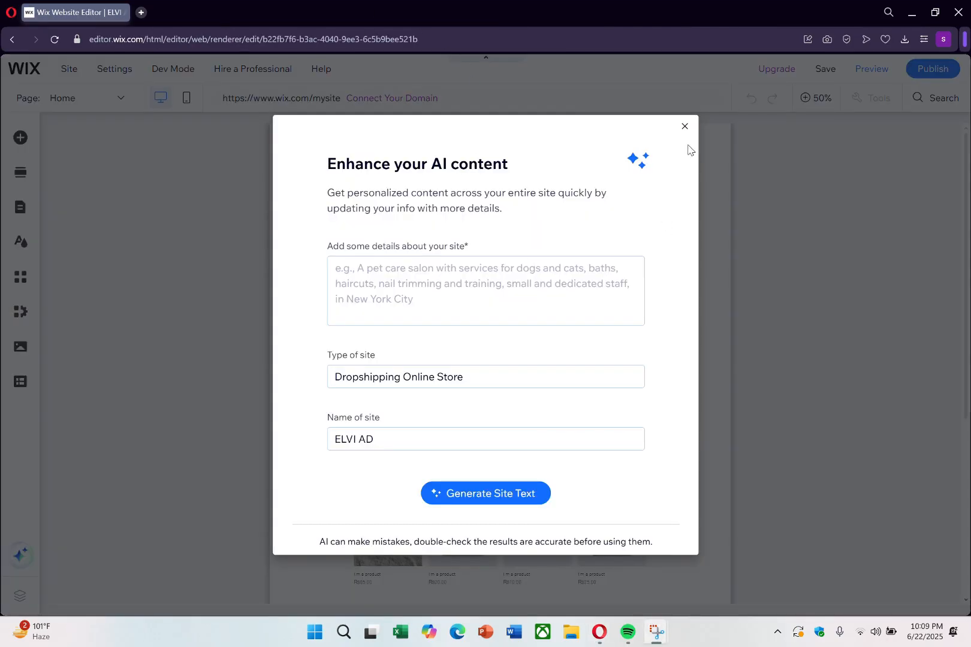
click(684, 126)
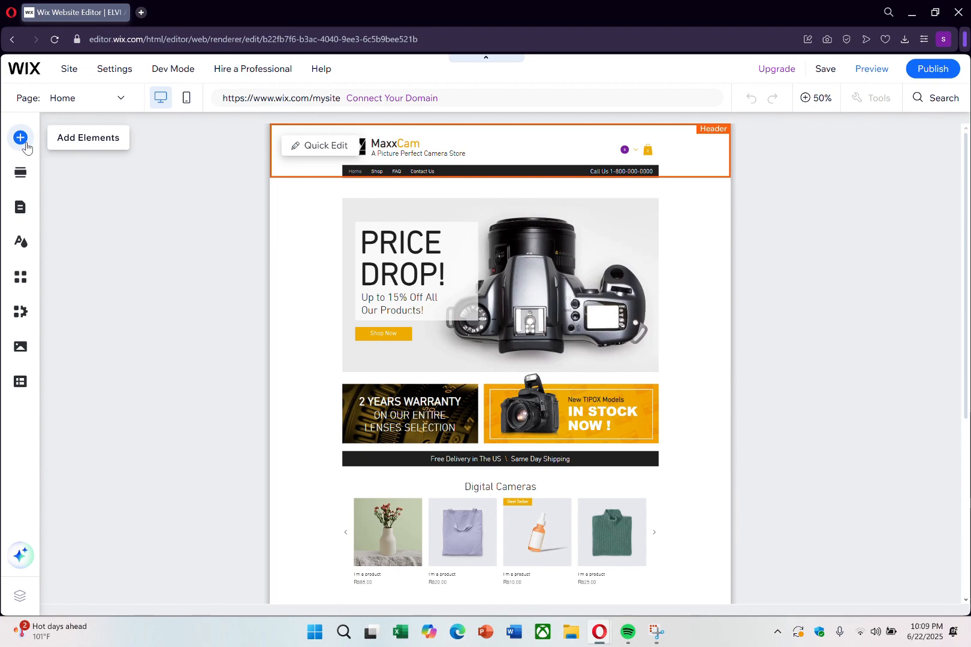
Step: Examine the home page and the available text, gallery, and contact form elements
click(25, 145)
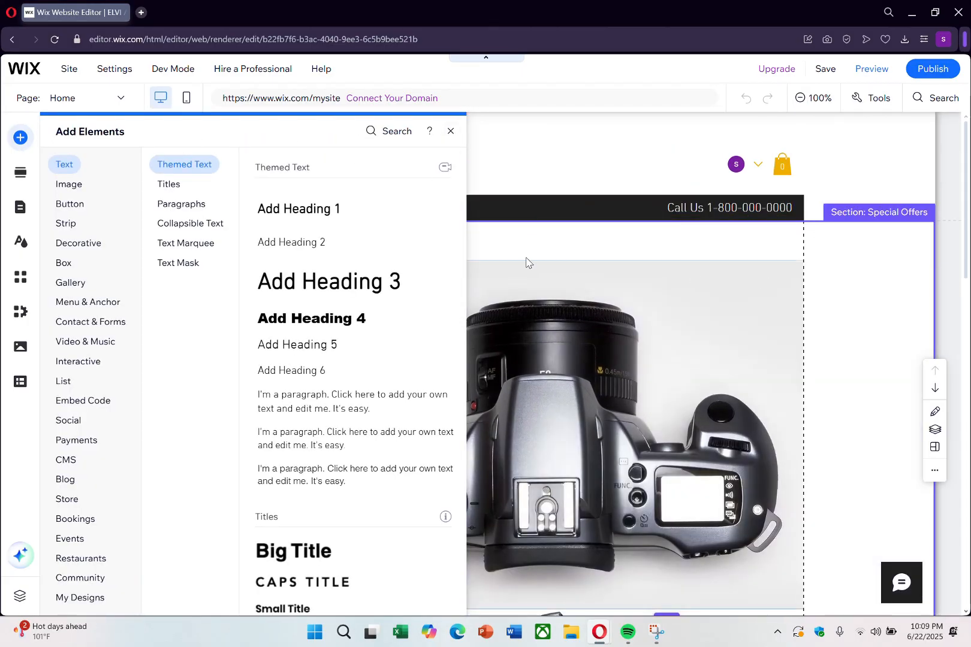
click(451, 131)
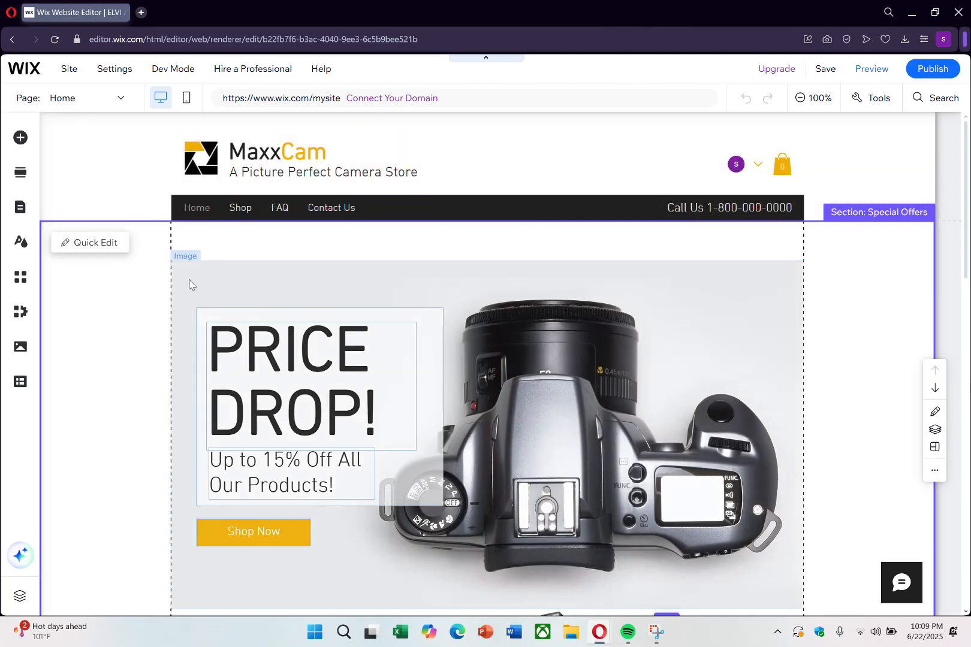
scroll(272, 174, down, 1)
scroll(311, 239, up, 1)
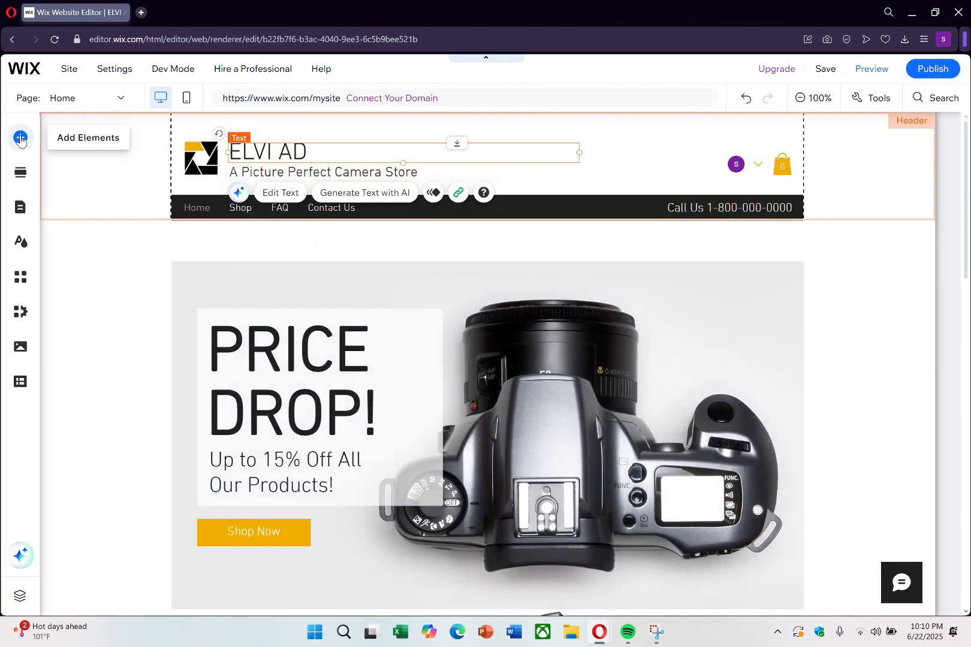
click(20, 138)
mouse_move(70, 286)
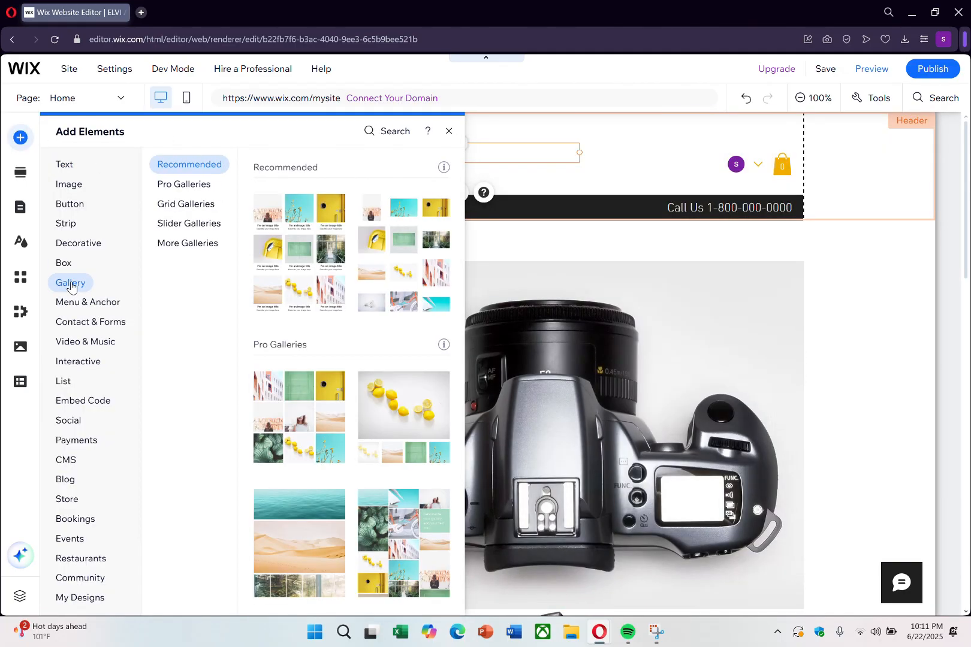
mouse_move(60, 323)
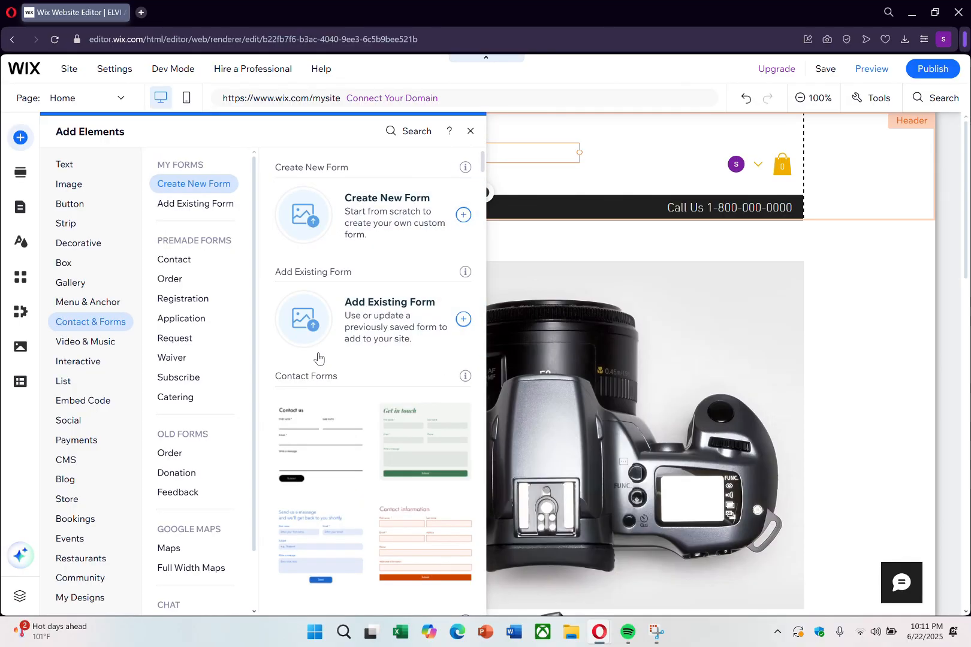
click(469, 136)
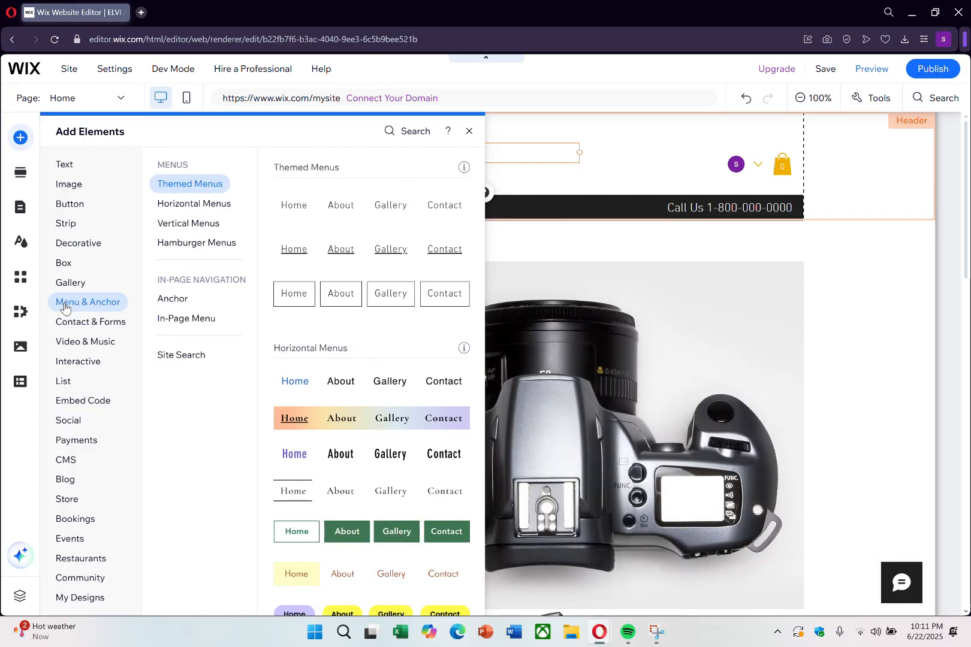
Step: Add a new form to the home page to build from scratch
mouse_move(62, 329)
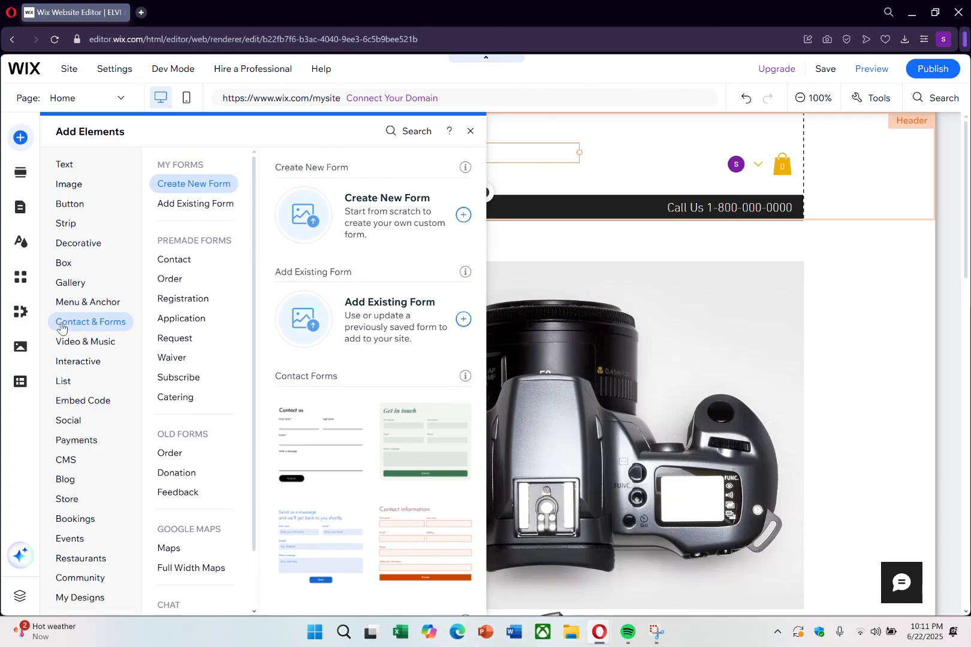
click(464, 216)
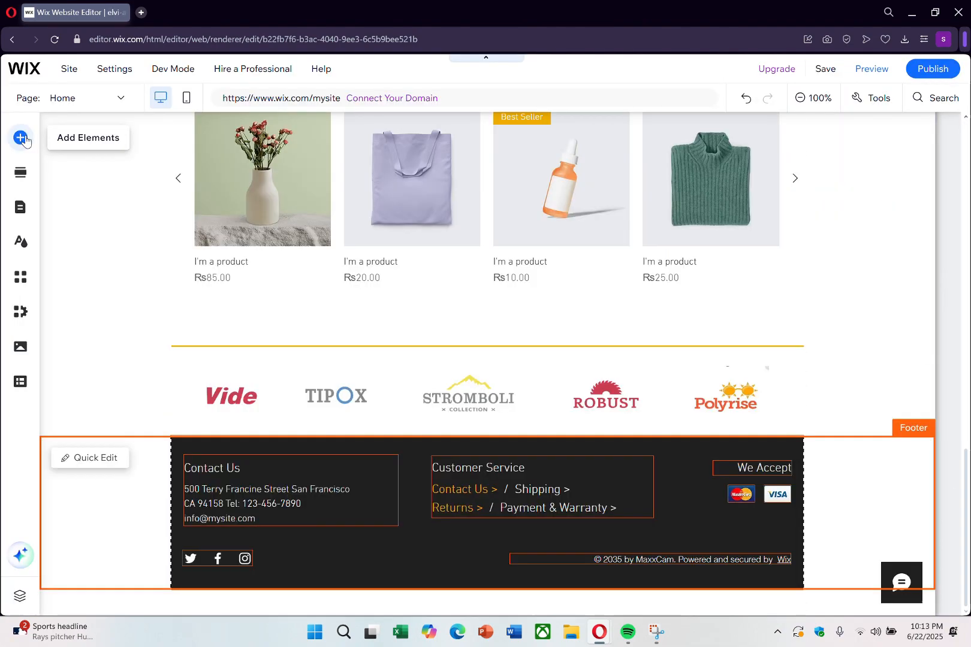
Step: Examine the social elements available for the site, including the social bar, share buttons, Facebook, Twitter, Pinterest, VK and LINE
click(21, 138)
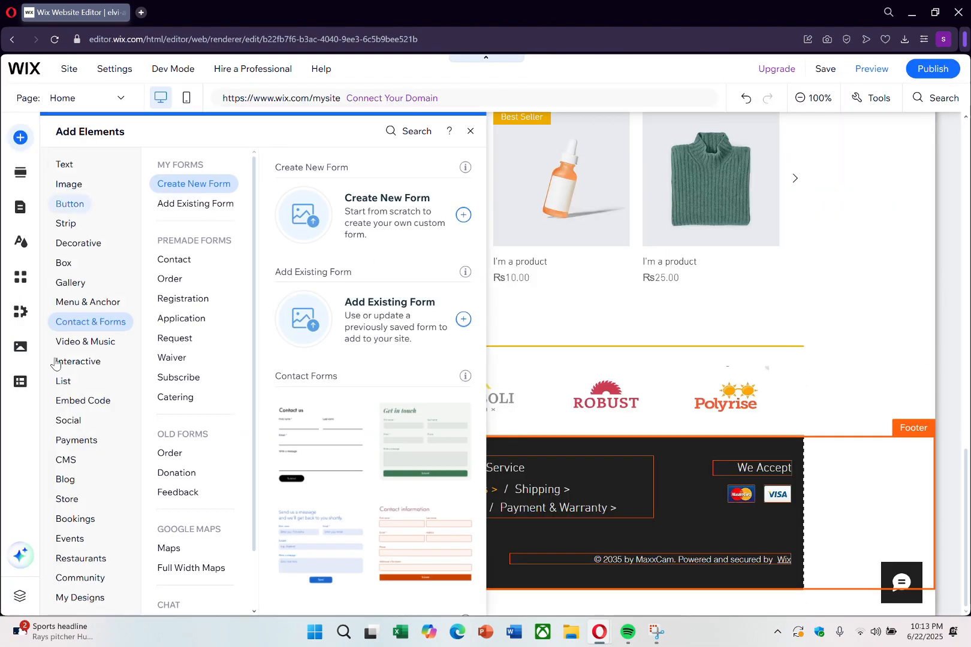
click(68, 420)
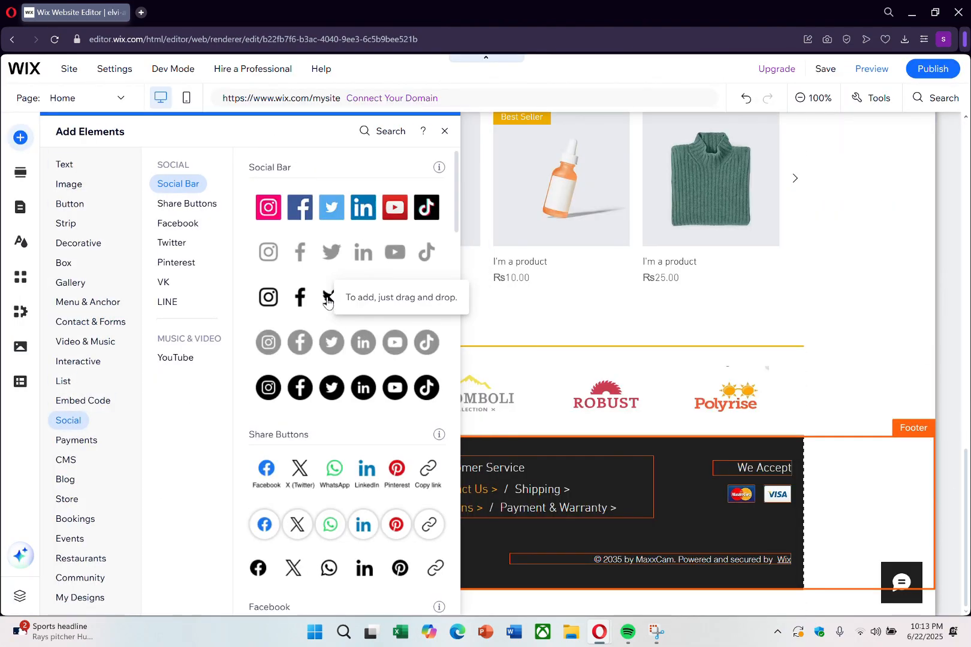
scroll(327, 303, down, 4)
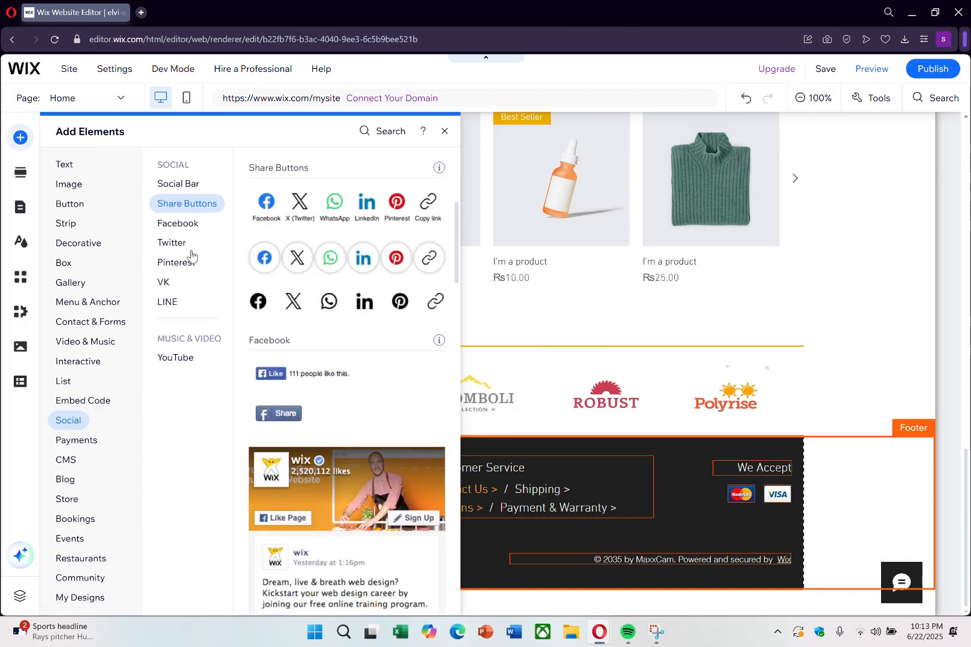
click(178, 223)
click(171, 242)
click(171, 262)
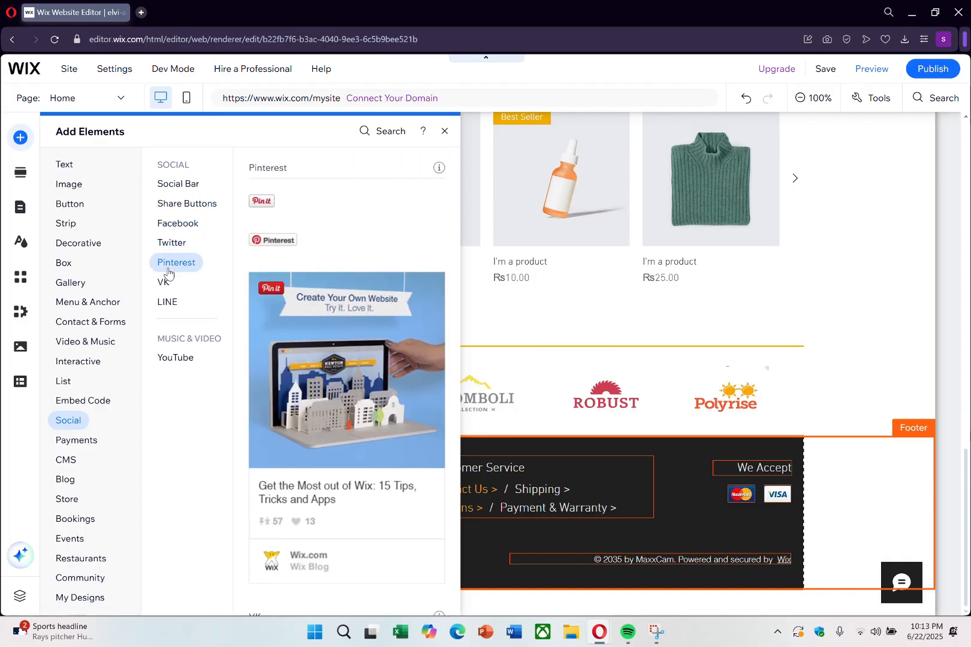
click(164, 283)
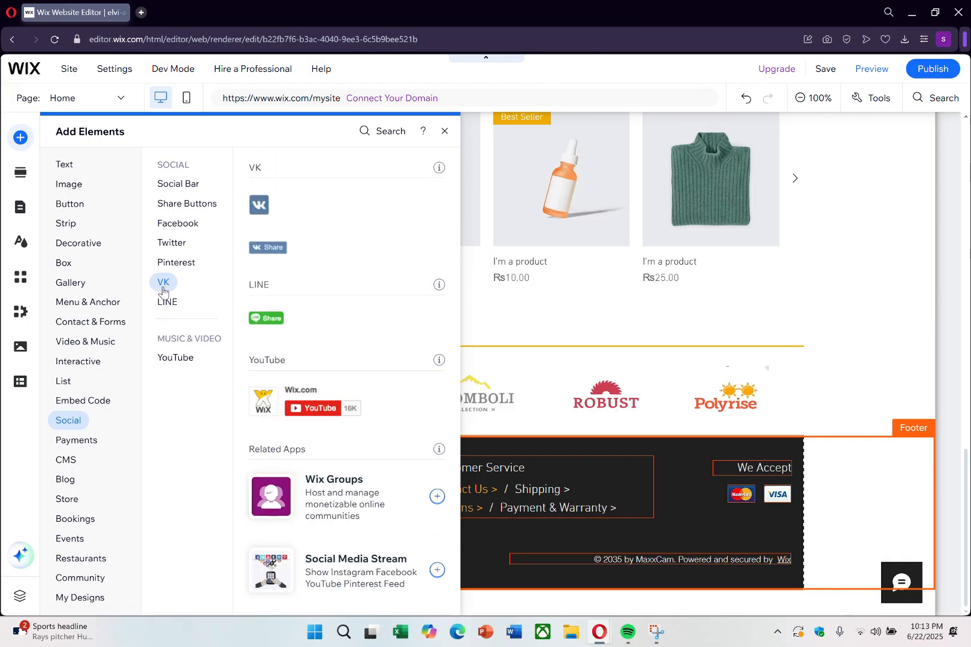
click(166, 301)
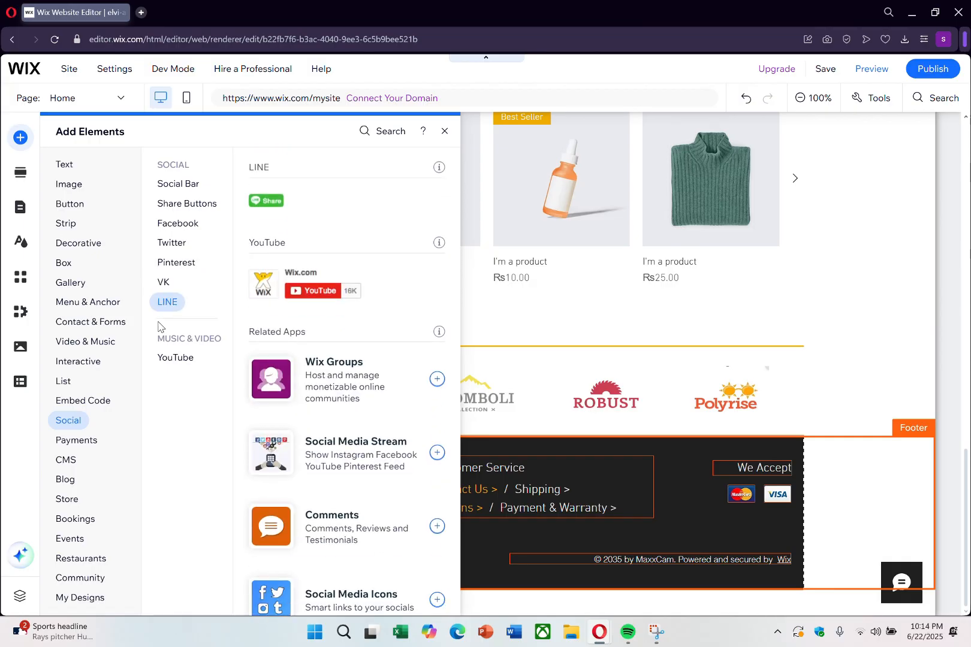
scroll(464, 458, up, 4)
scroll(461, 446, down, 1)
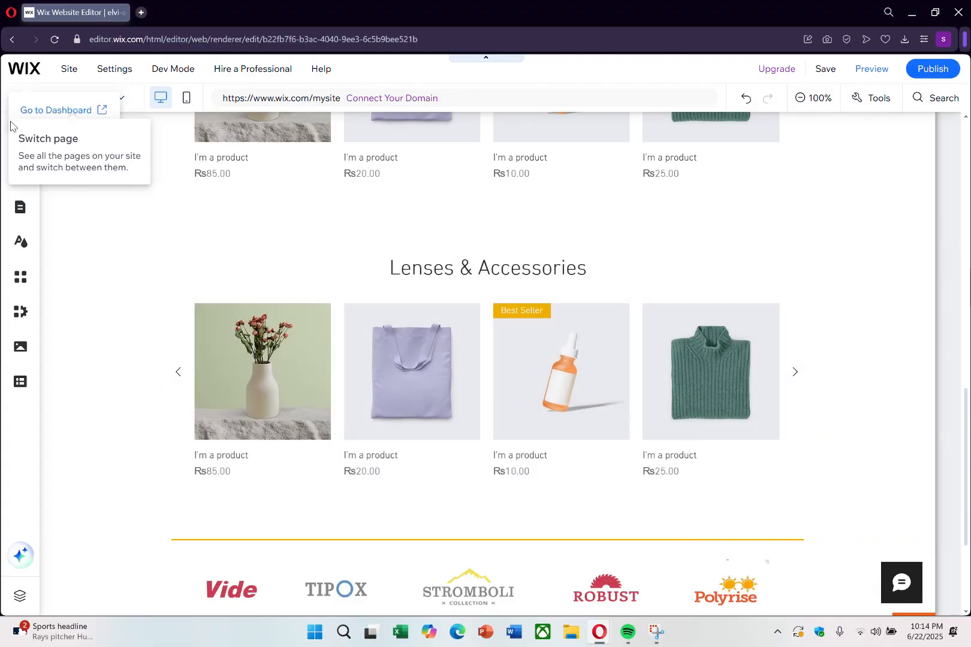
click(20, 137)
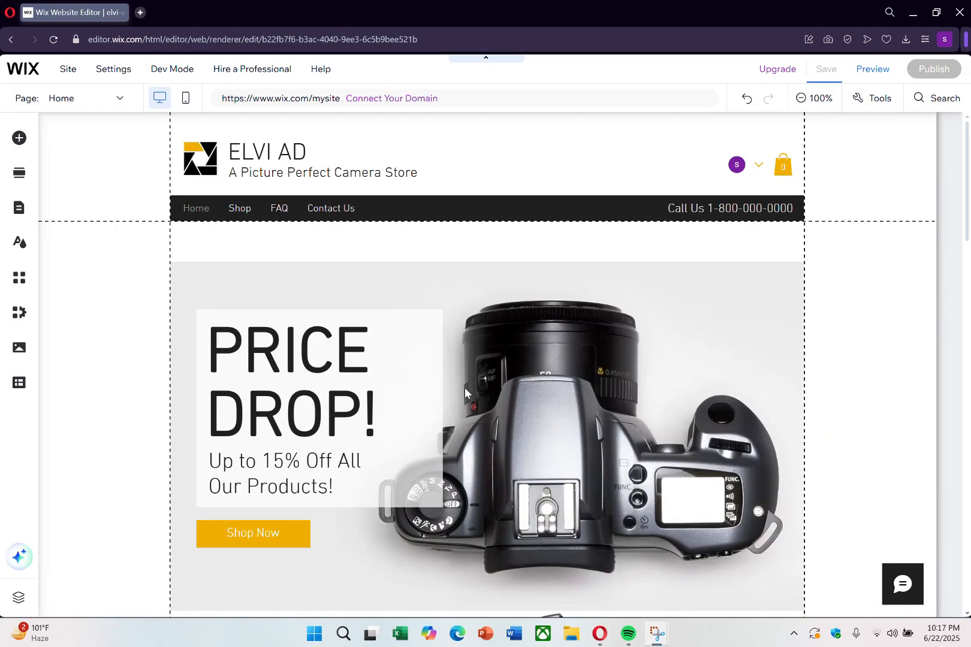
scroll(465, 387, down, 8)
scroll(467, 393, down, 10)
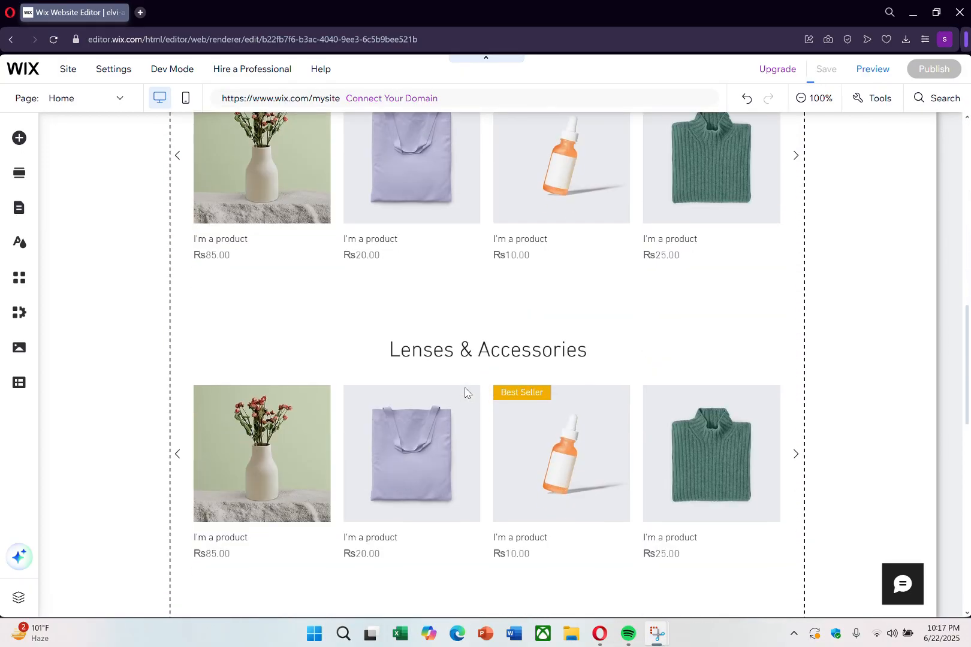
scroll(465, 390, up, 20)
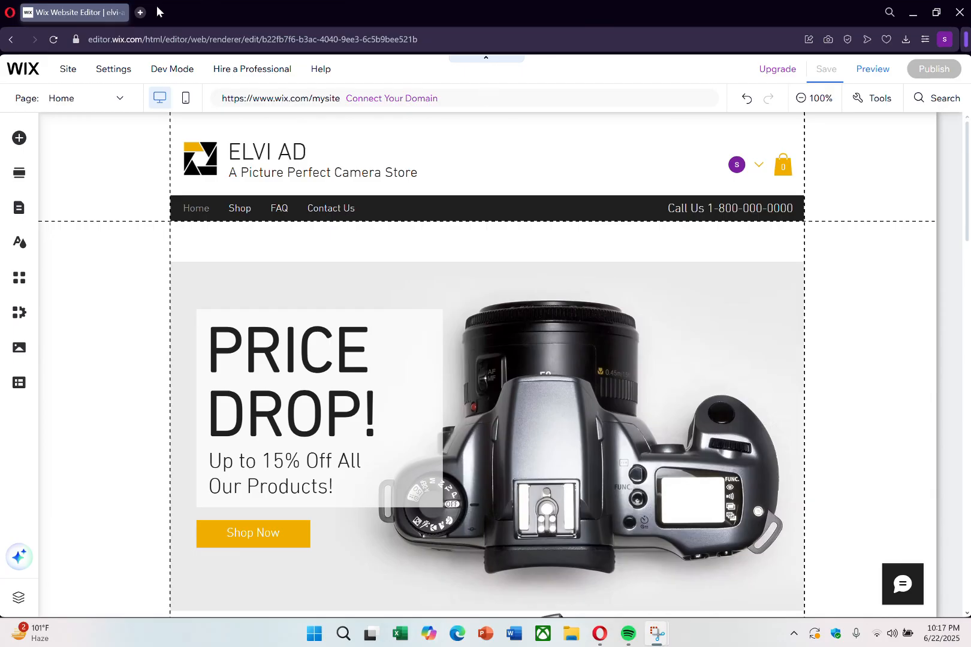
Step: Open the App Market from the site's dashboard and search it for dropshipping apps
mouse_move(68, 70)
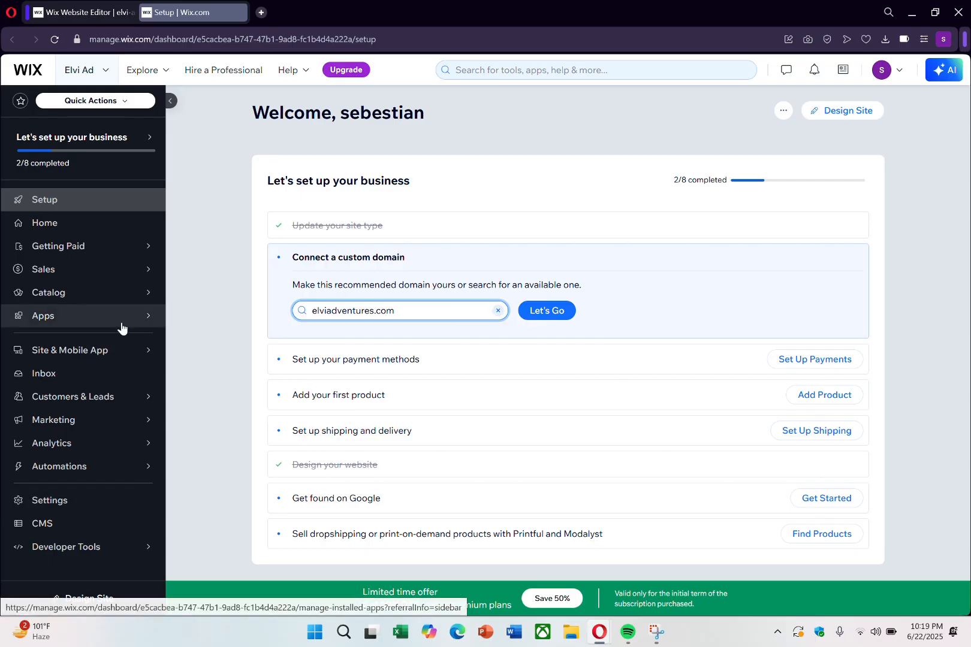
mouse_move(125, 317)
click(191, 306)
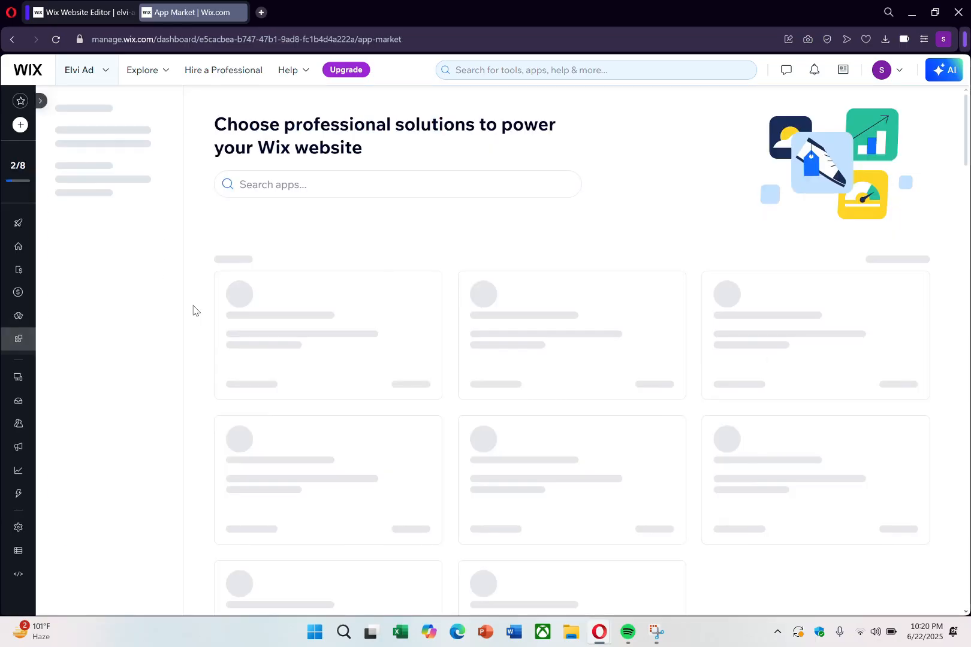
click(323, 186)
text(dropsh)
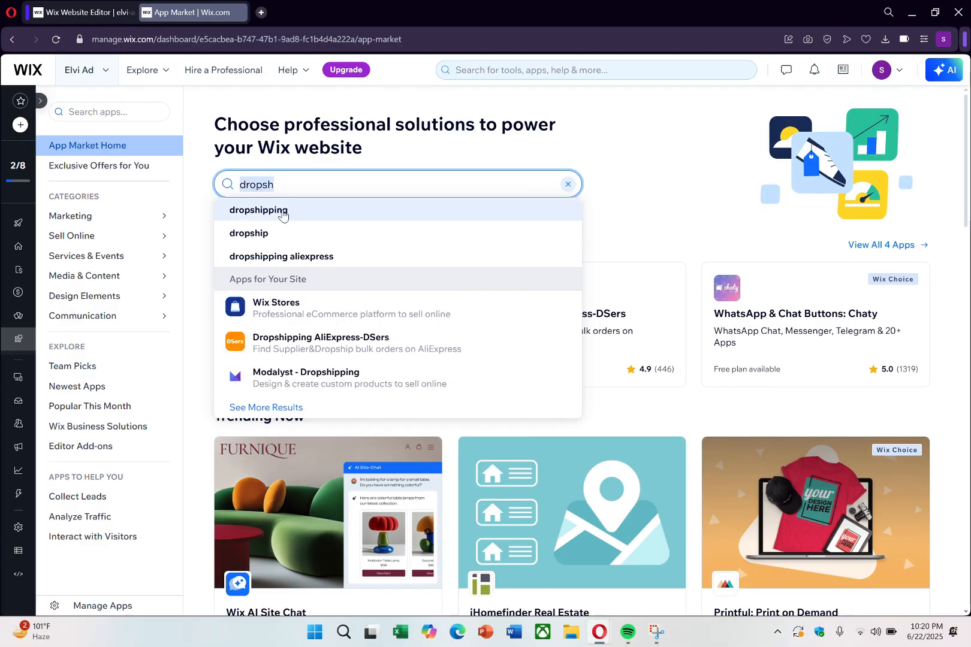
click(282, 210)
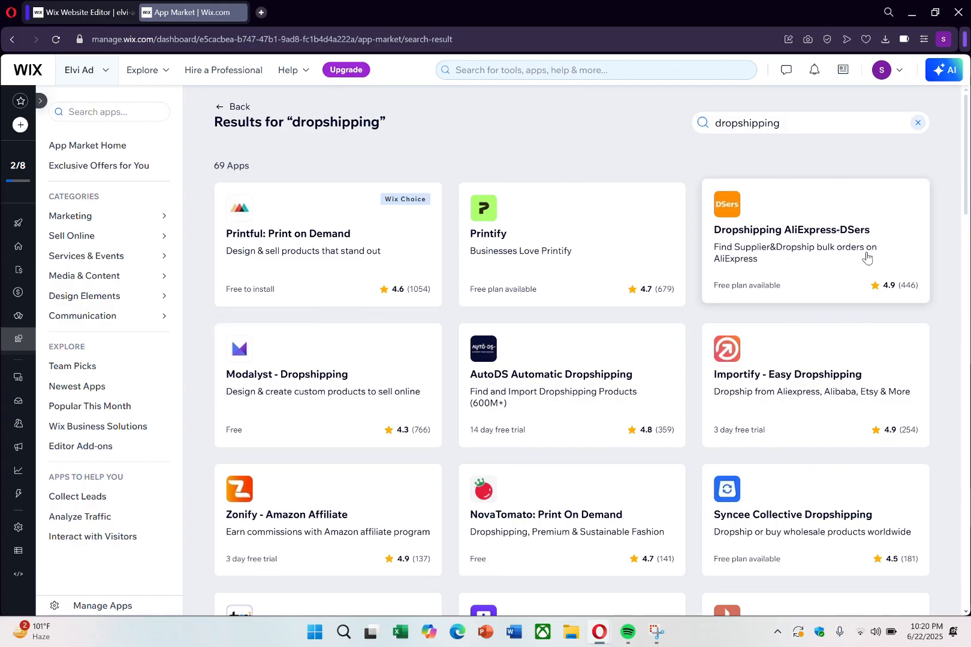
Step: Add the Dropshipping AliExpress-DSers app to the site and agree to its permissions
click(840, 232)
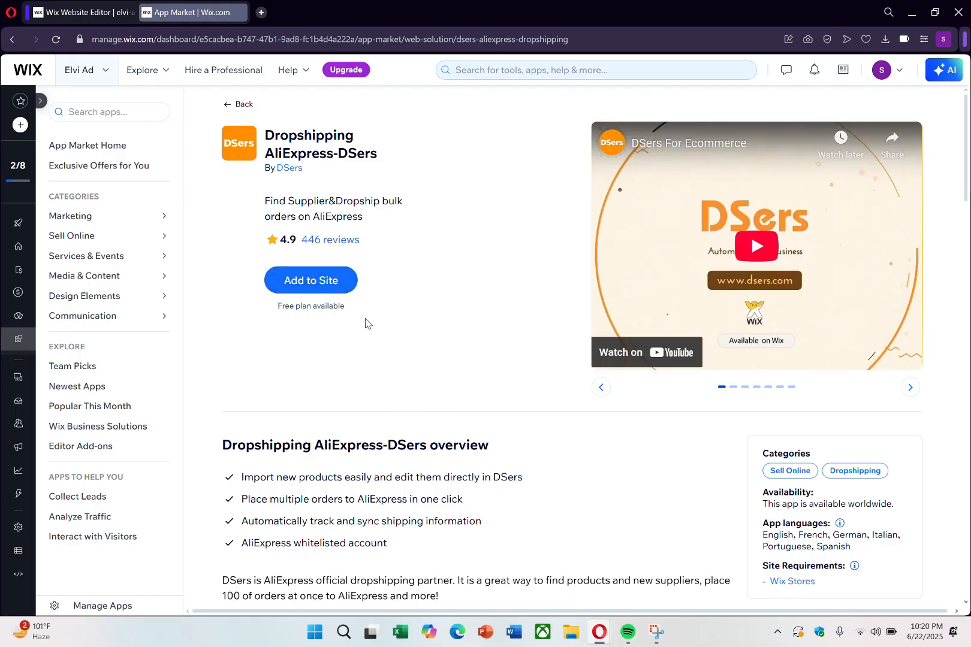
click(324, 293)
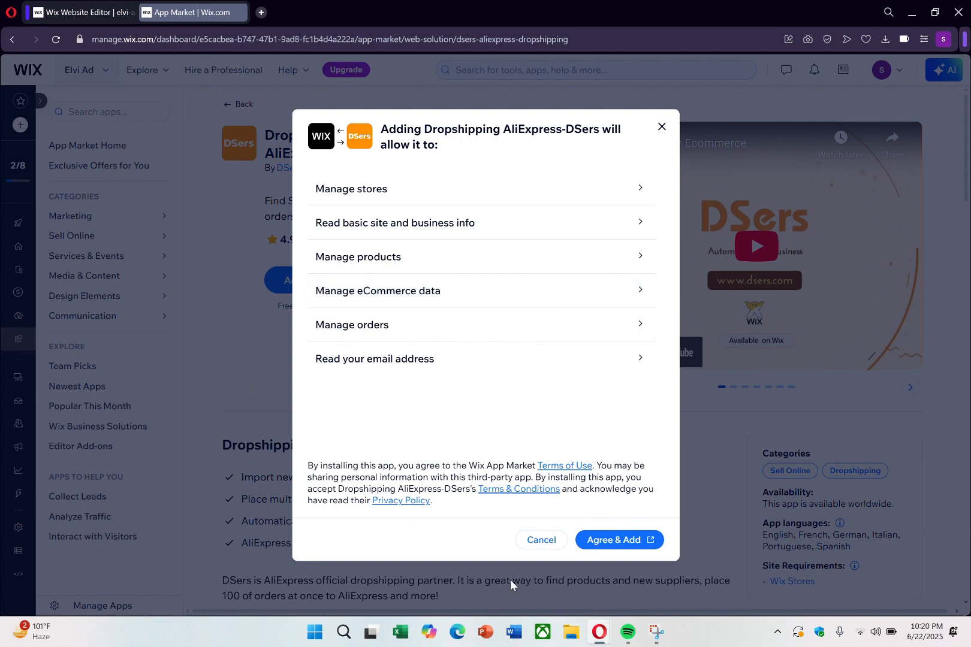
click(610, 542)
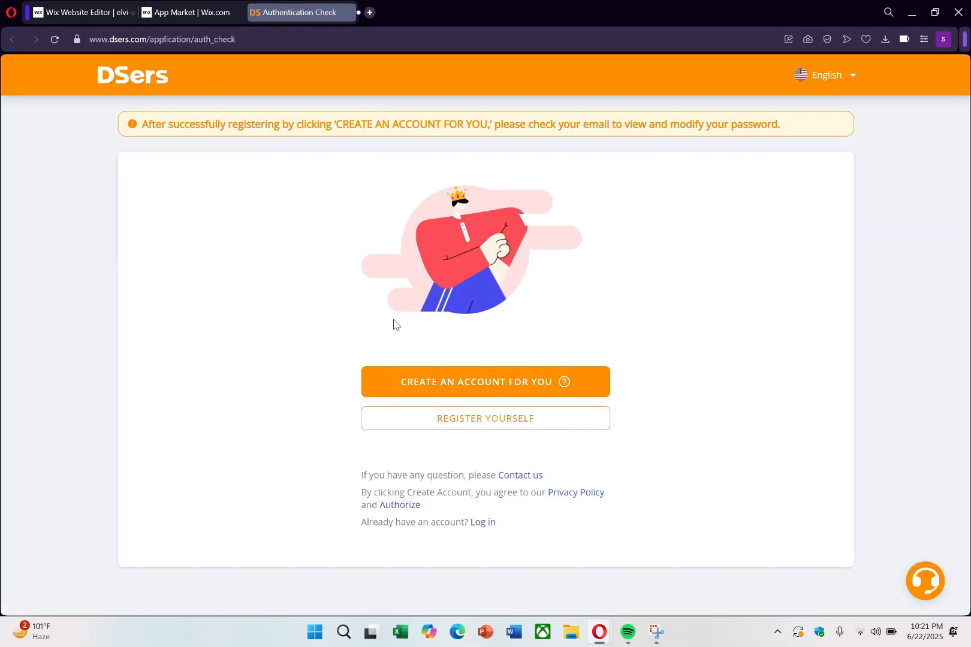
Step: Return to the Wix dashboard, dismiss the tip about adding products, and examine the store's product list
click(153, 14)
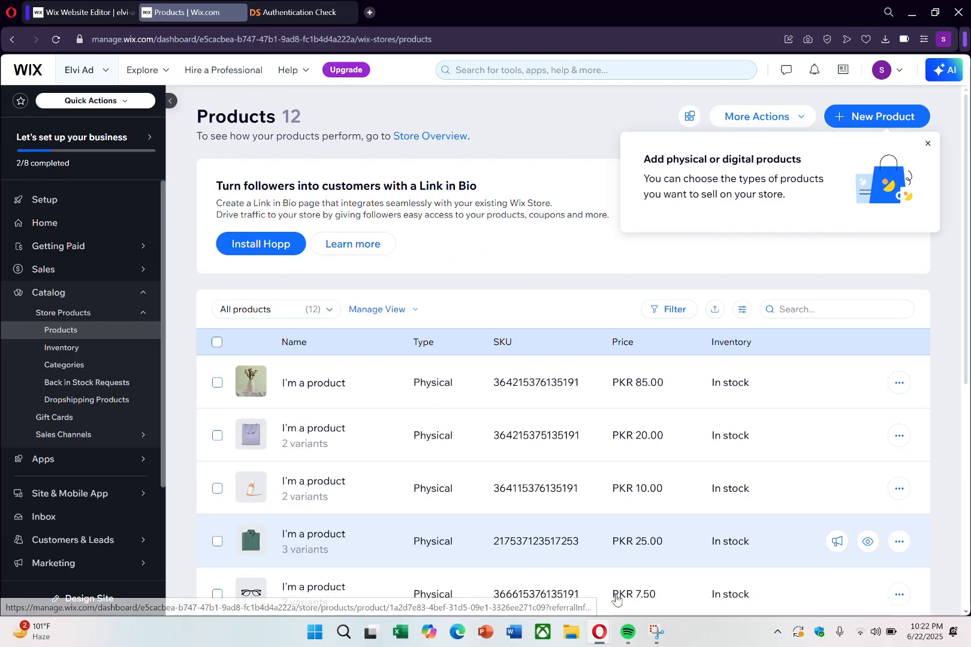
scroll(526, 376, down, 6)
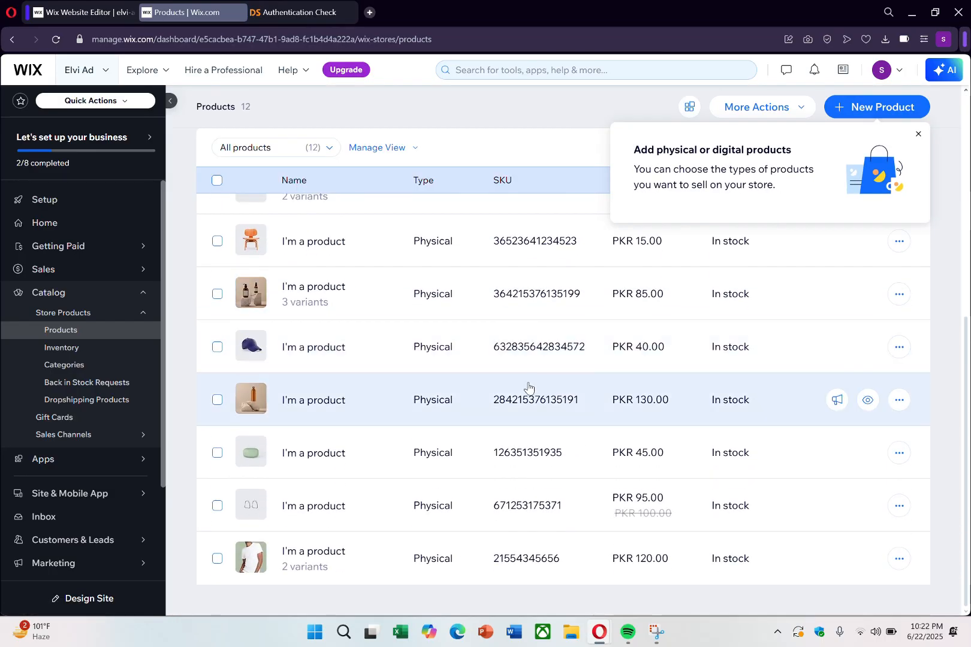
scroll(527, 411, up, 6)
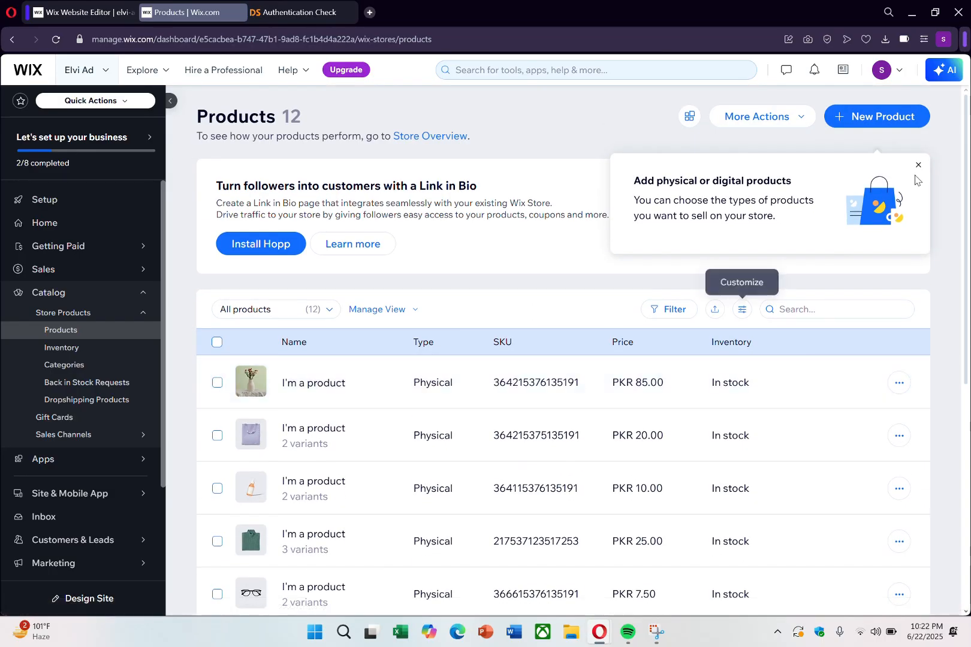
click(918, 167)
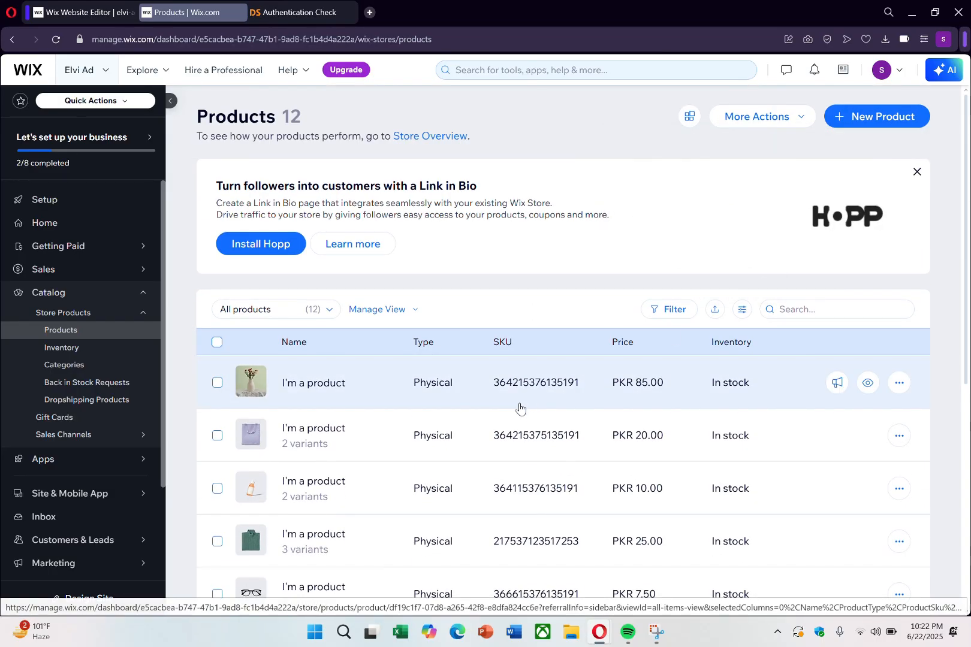
scroll(485, 429, down, 2)
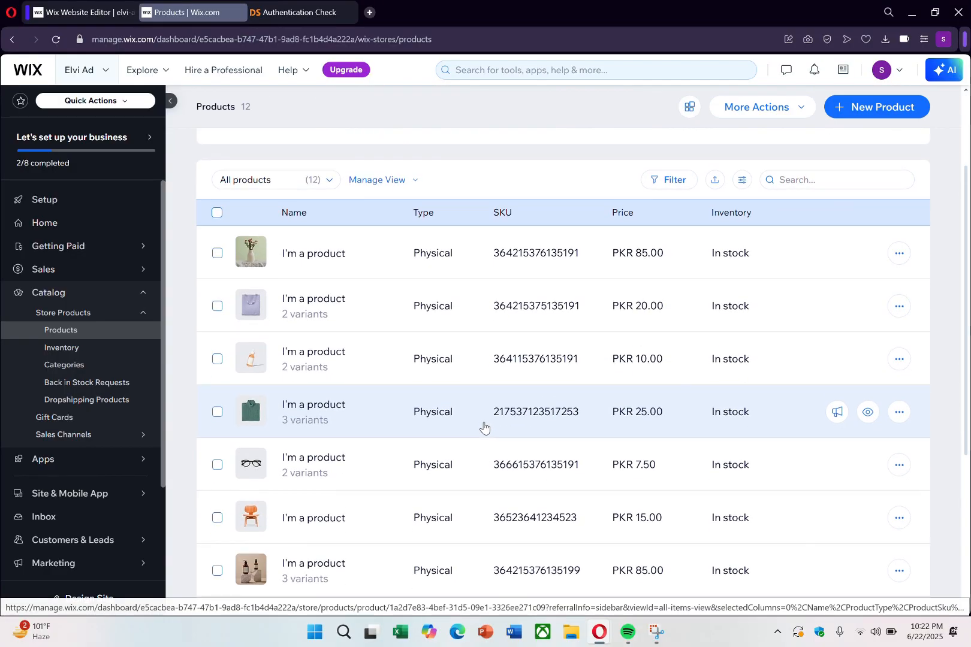
scroll(484, 429, down, 4)
Step: Search the App Market for dropshipping and open the Dropshipping AliExpress-DSers app page
click(203, 458)
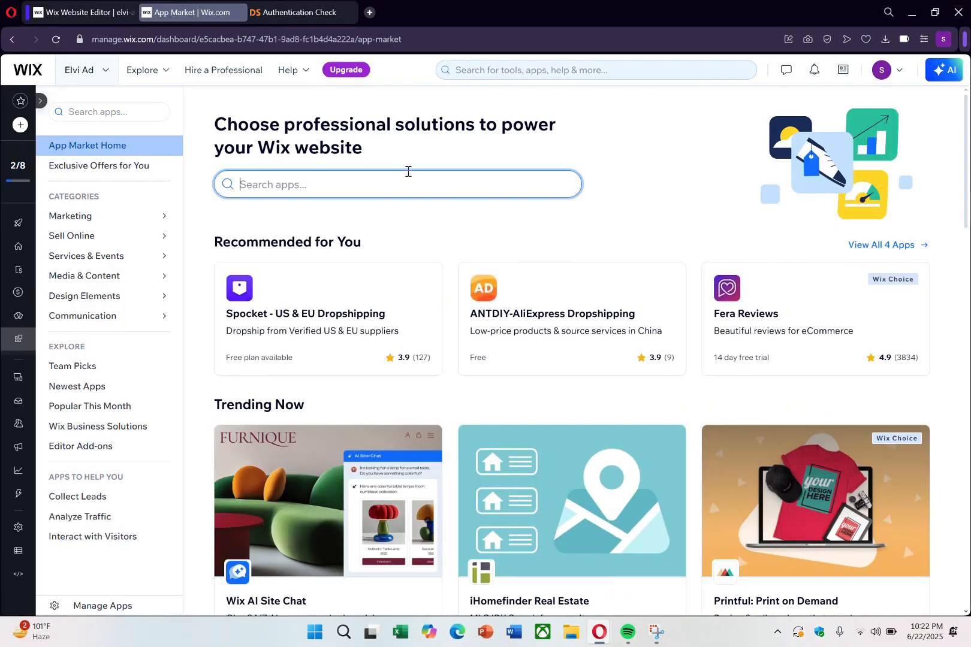
click(407, 177)
text(dr)
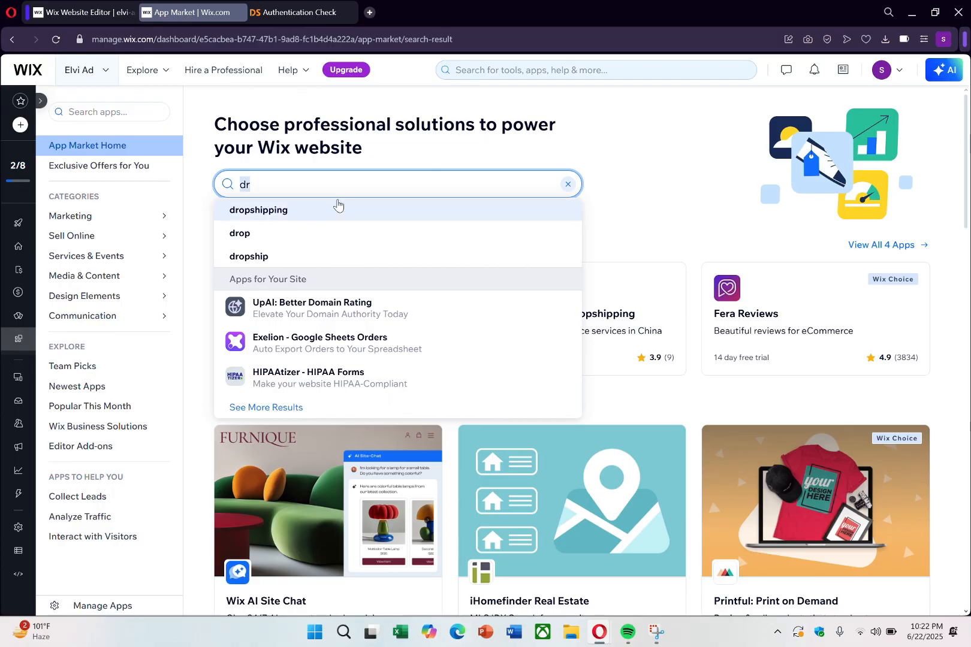
click(337, 208)
click(773, 198)
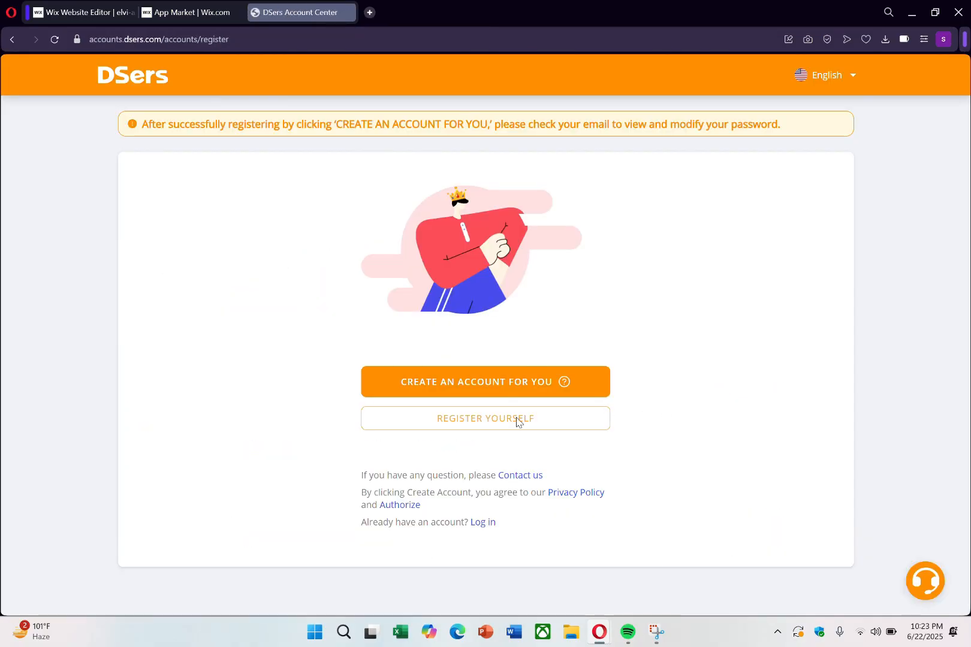
Step: Switch to DSers, register an own account, and choose the free Basic plan
click(518, 420)
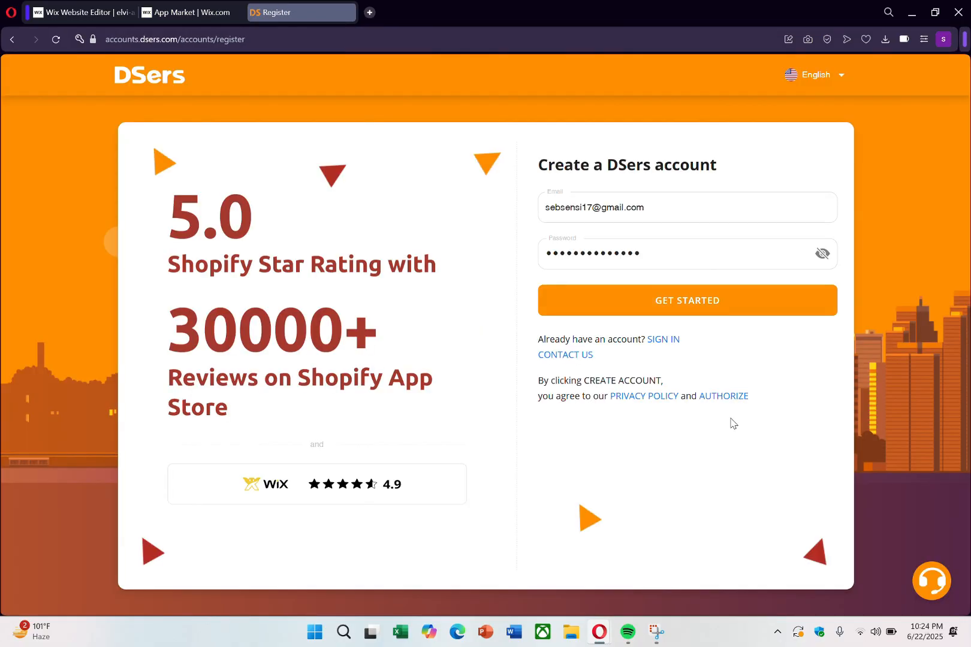
click(735, 303)
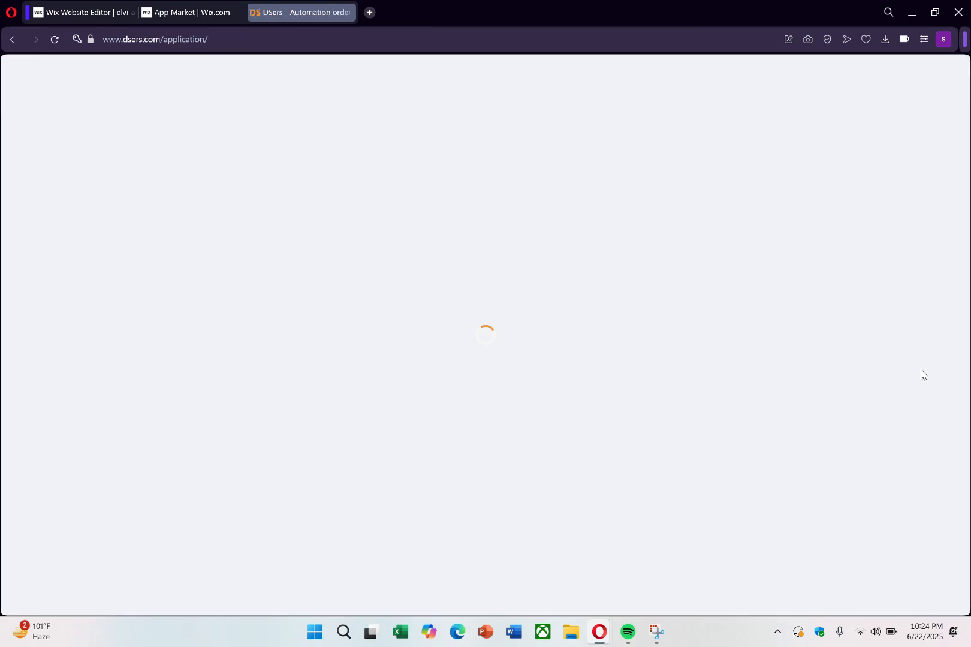
scroll(360, 368, down, 10)
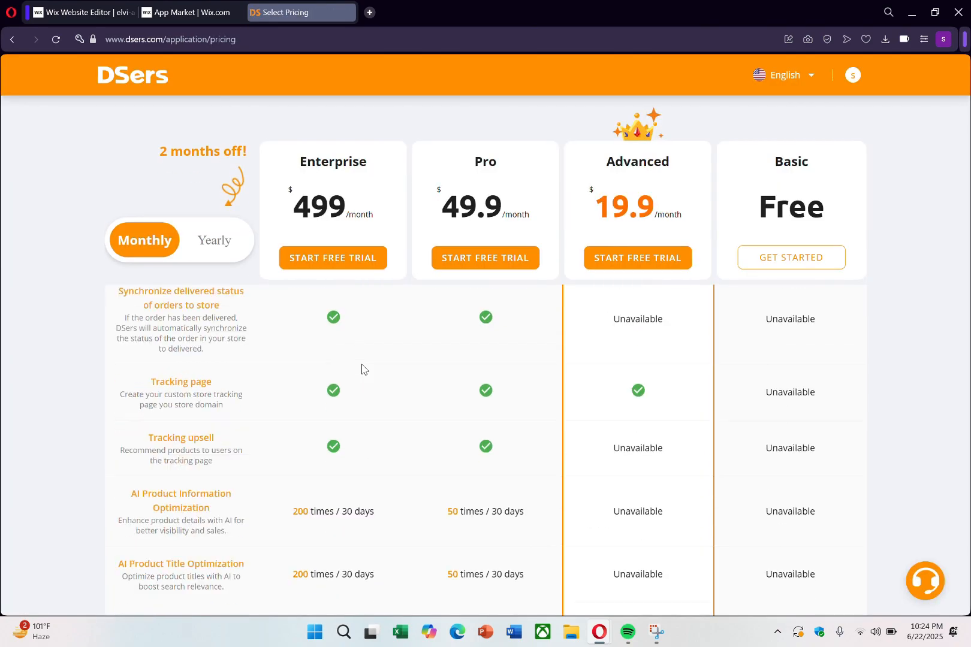
scroll(599, 336, up, 10)
click(793, 428)
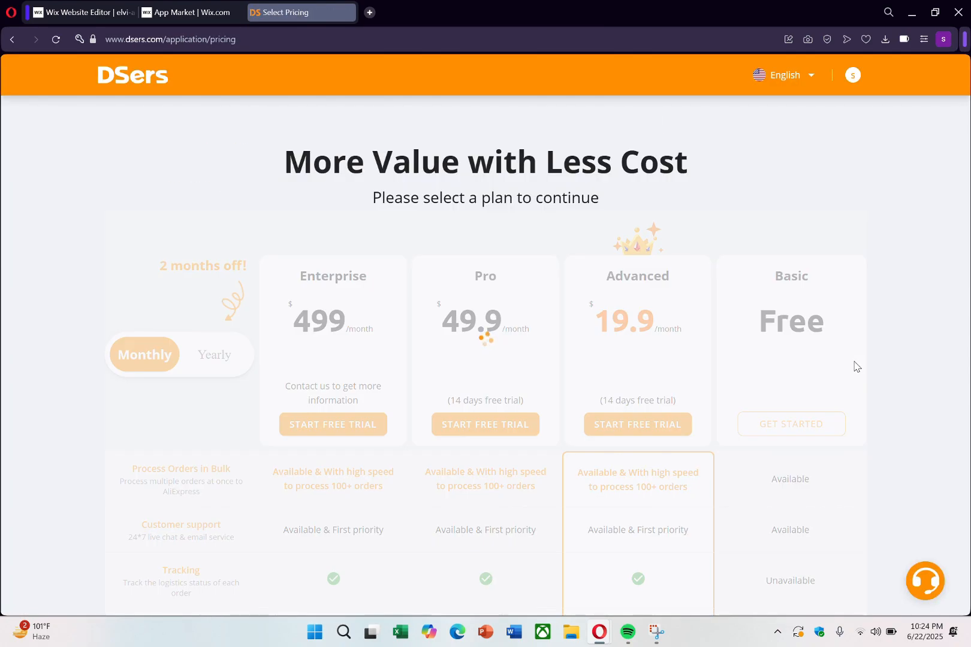
Step: Start linking AliExpress as the supplier, choosing to register a new AliExpress account
click(277, 288)
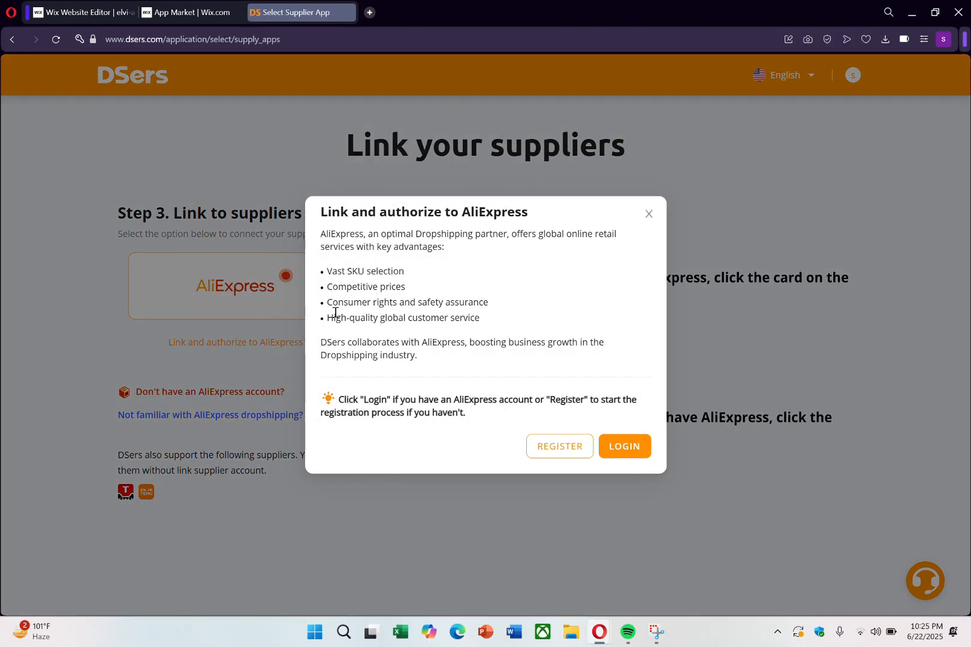
click(560, 447)
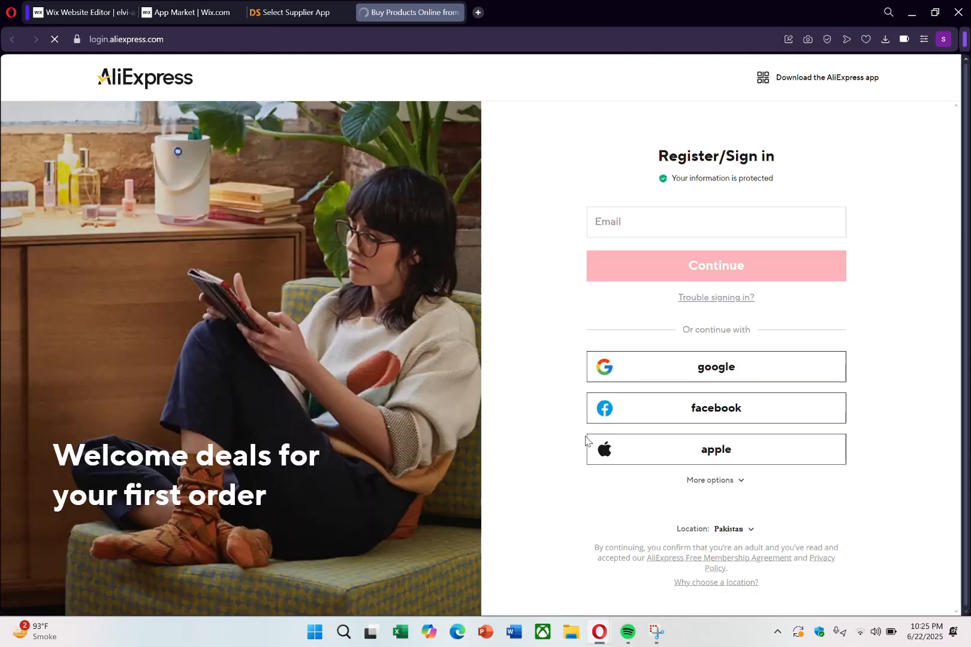